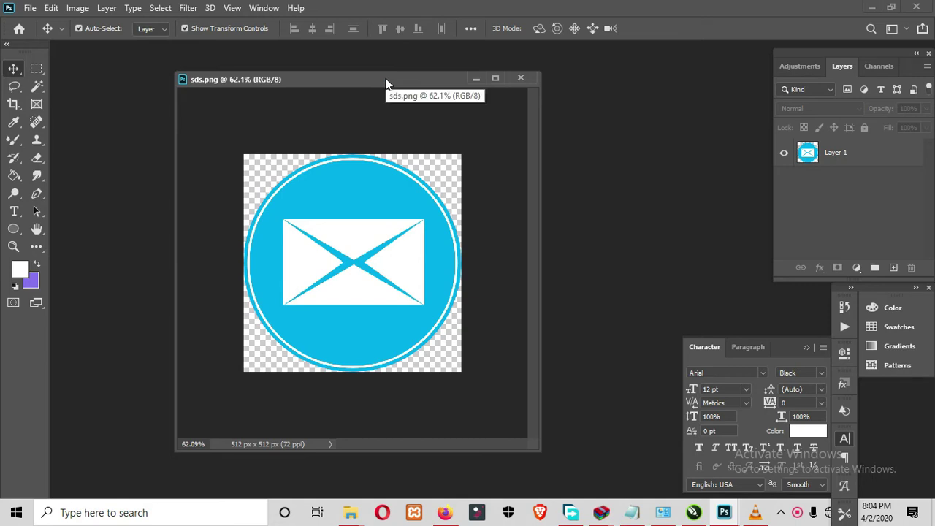
Create a new 400 × 400 px document with a transparent background, named msg_box
left_click_drag(387, 83, 404, 83)
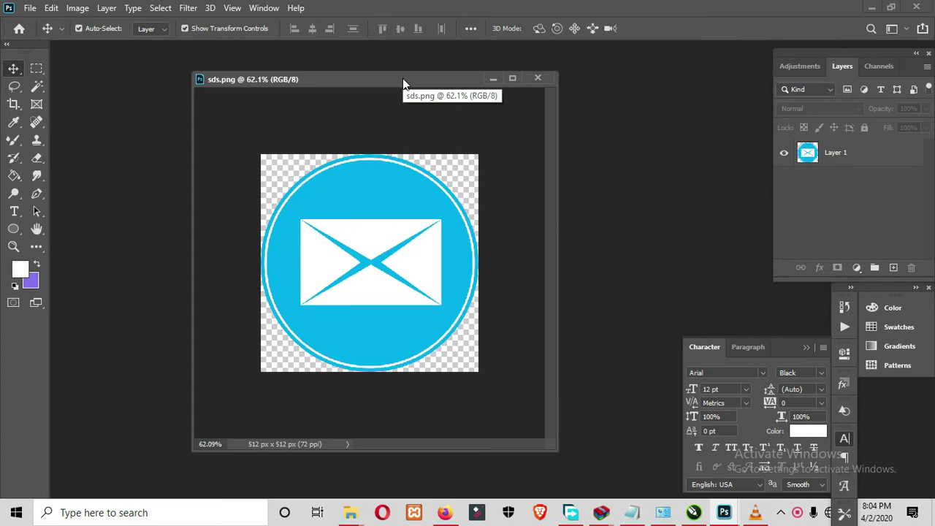
key("ctrl+n")
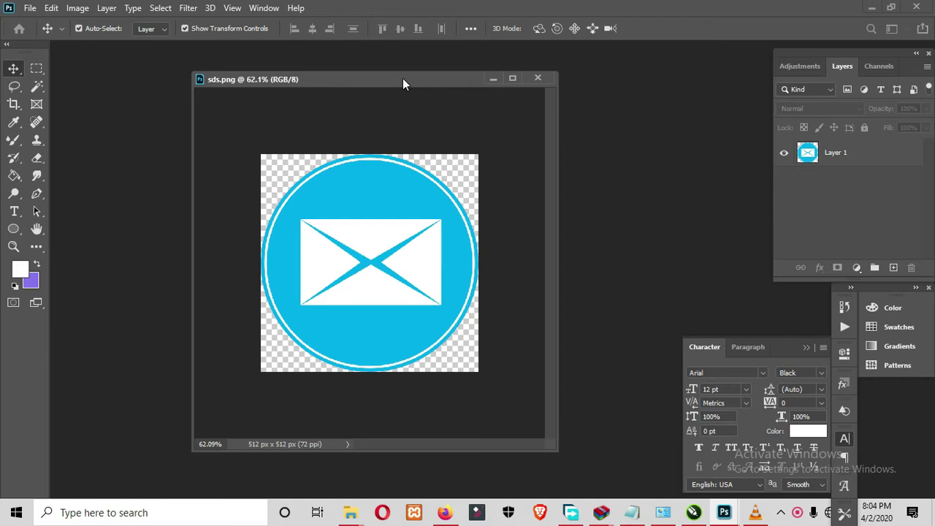
left_click_drag(402, 78, 494, 74)
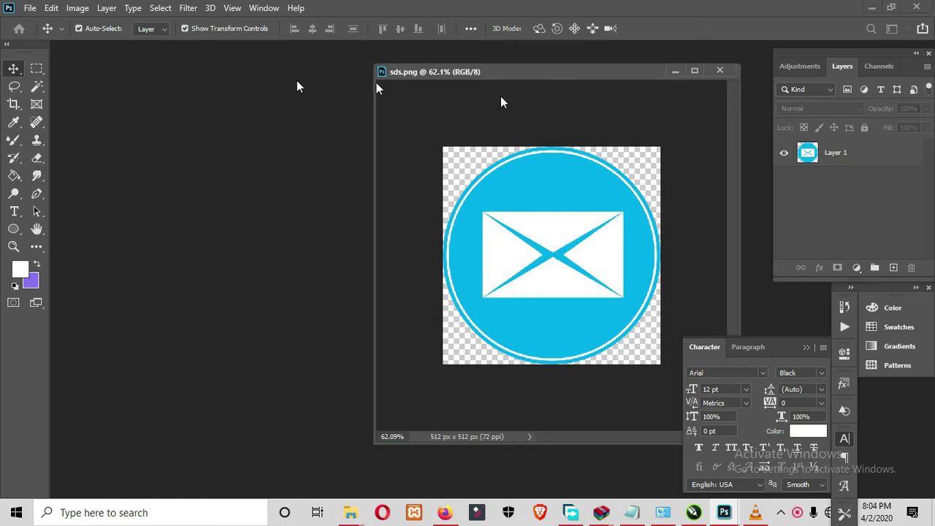
key("ctrl+n")
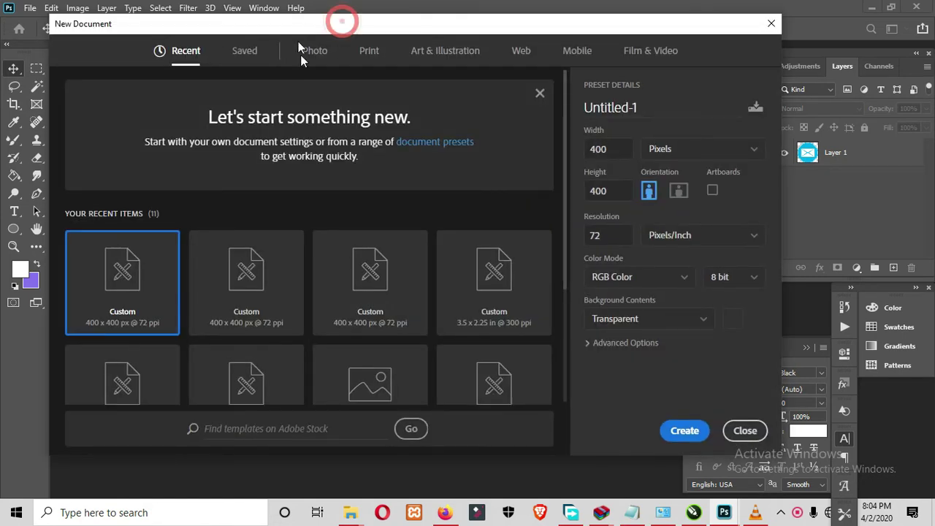
left_click_drag(343, 22, 298, 42)
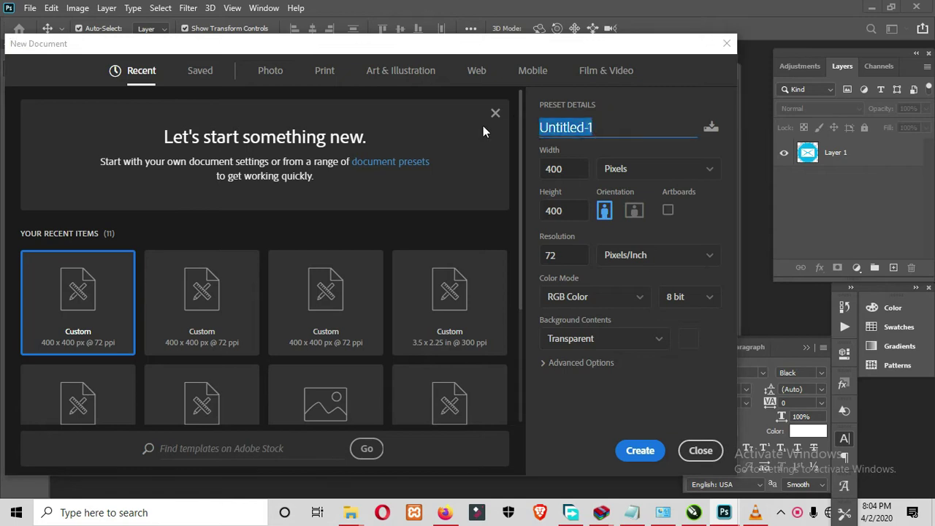
type("m")
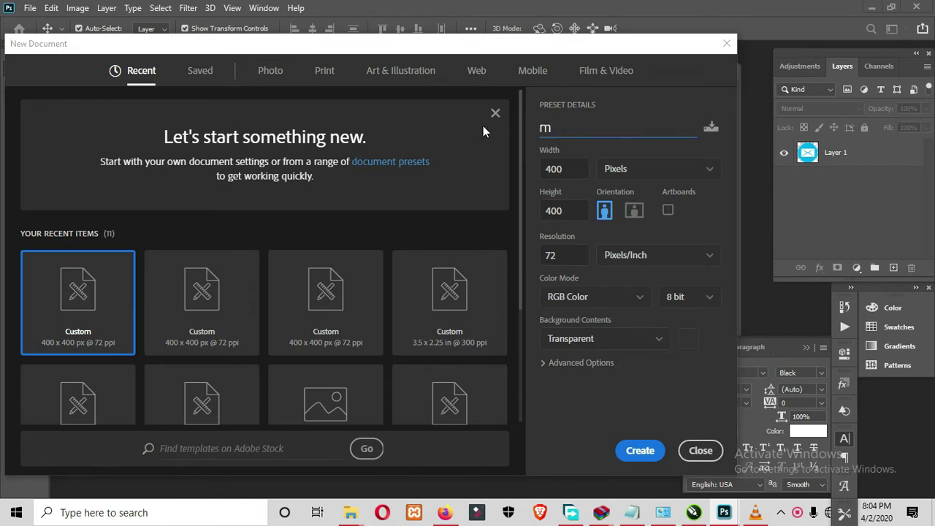
type("sg_box")
key("Escape")
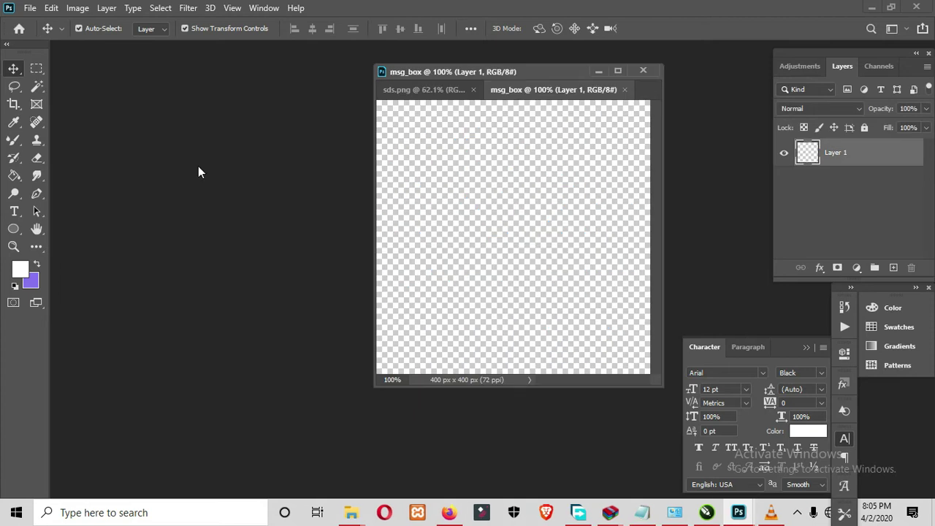
Place the msg_box window beside sds.png and draw a circle about 331 px in diameter on its canvas
left_click_drag(497, 90, 268, 160)
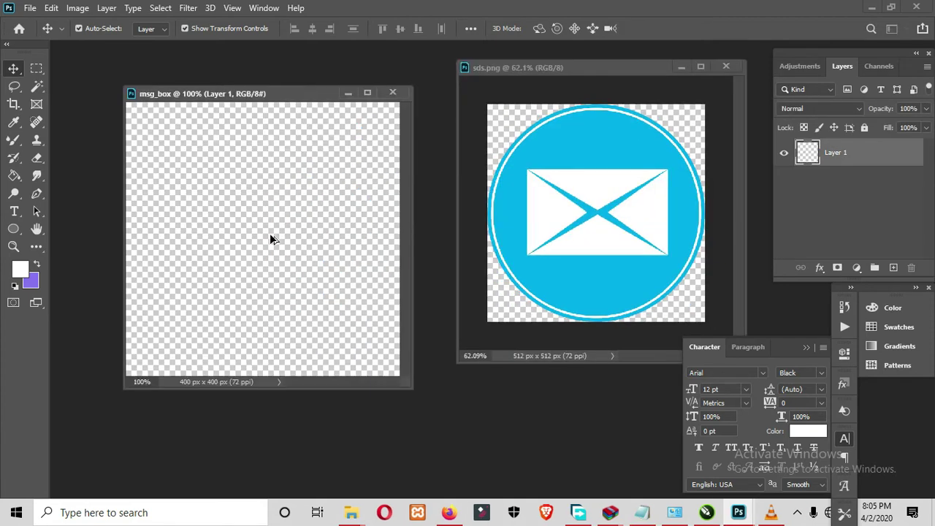
scroll(260, 198, "down", 2)
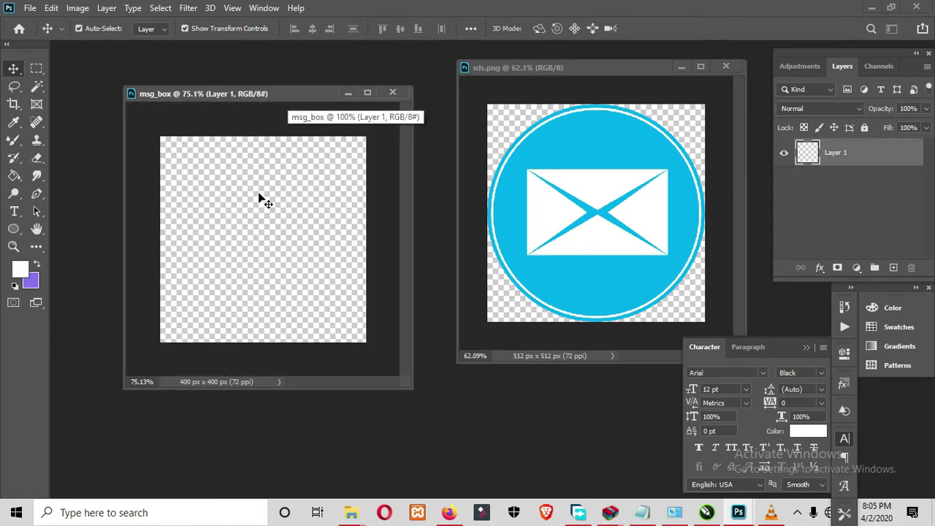
key("u")
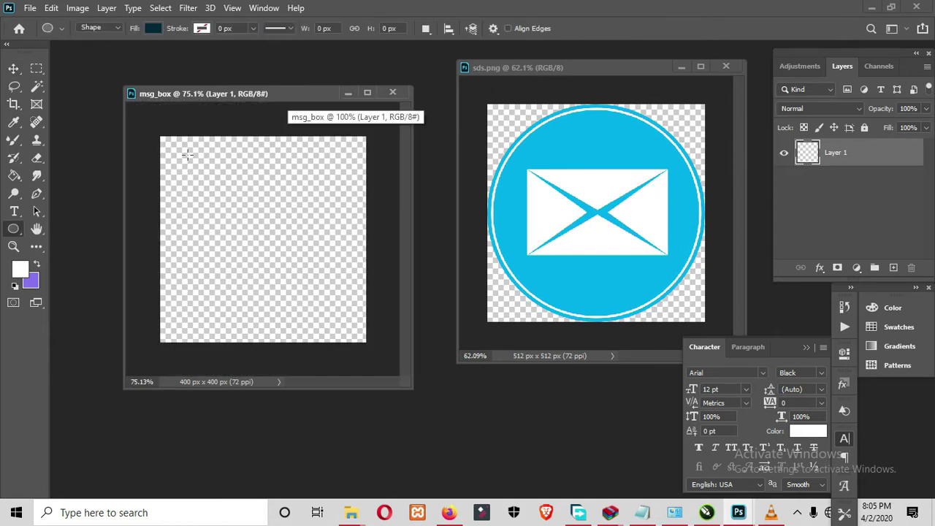
left_click_drag(187, 154, 357, 364)
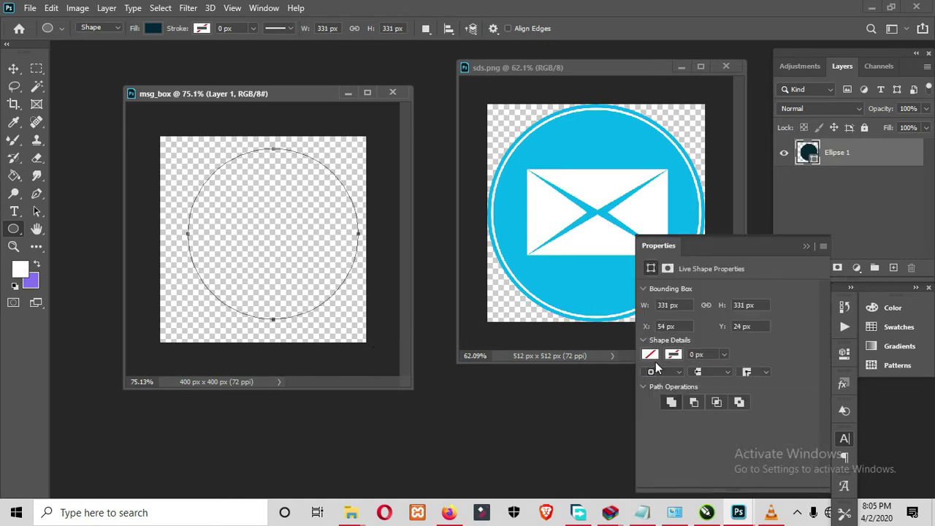
Fill the circle with the light blue sampled from the sds.png envelope icon
left_click(649, 355)
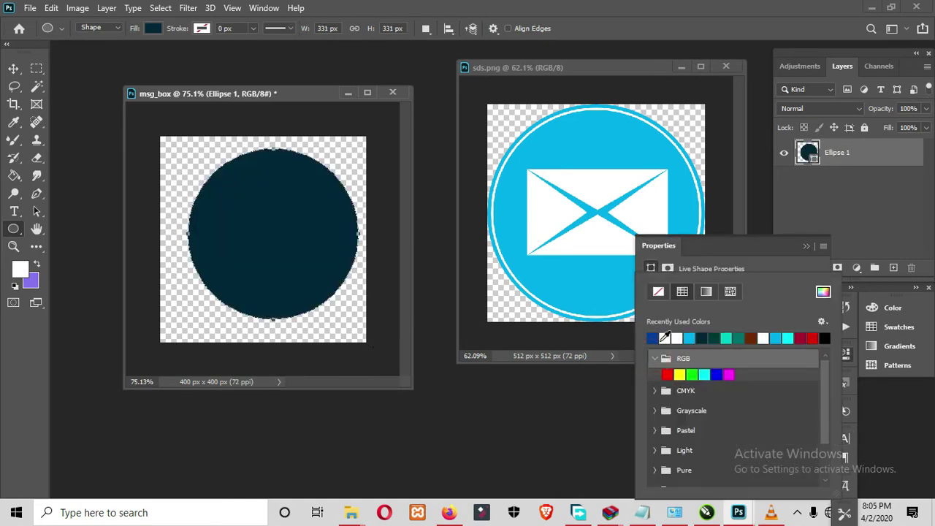
left_click(823, 291)
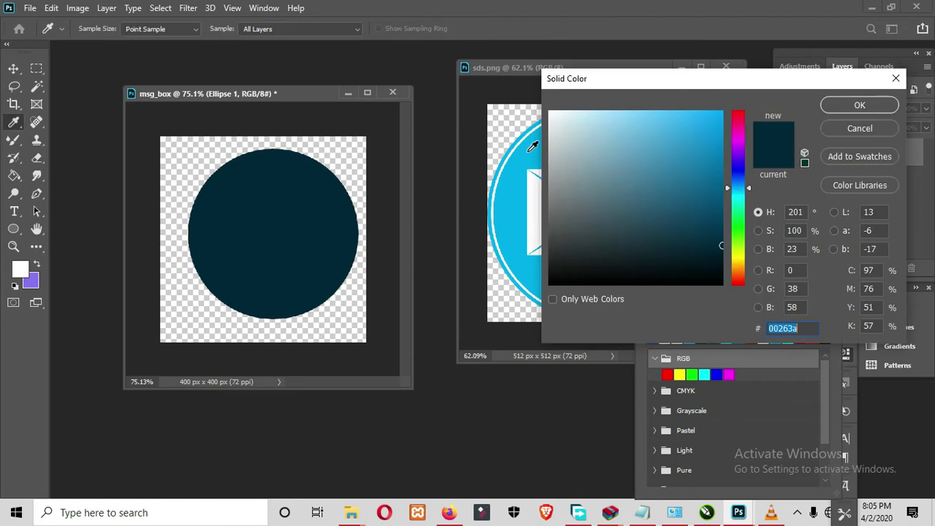
left_click(533, 147)
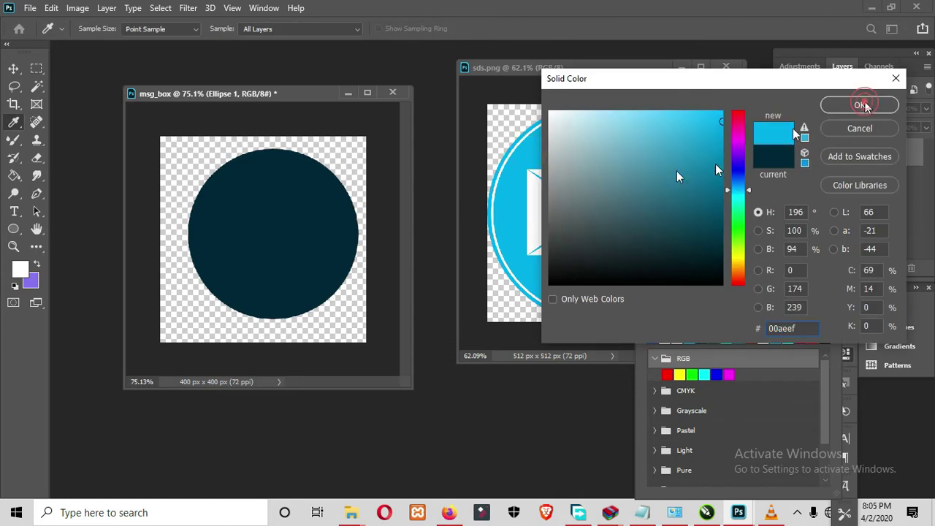
key("Escape")
key("Return")
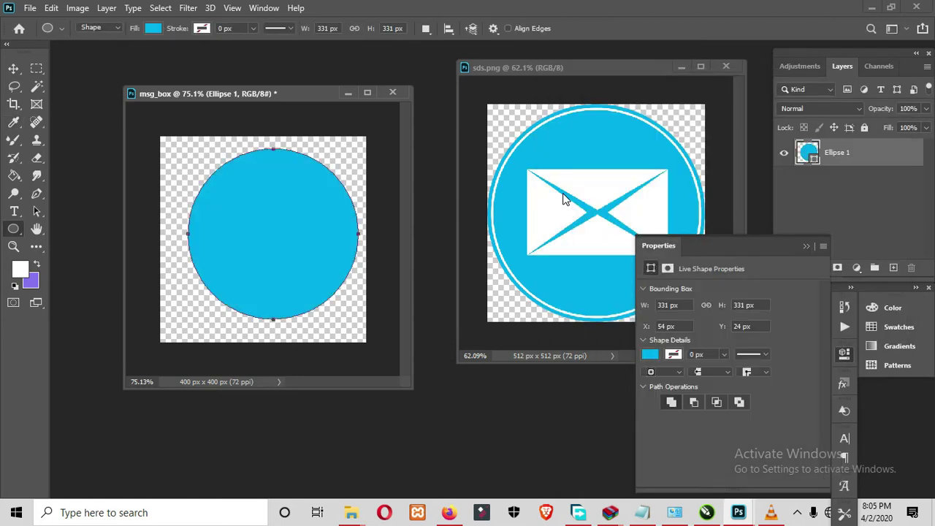
Duplicate the blue circle layer, then select the original Ellipse 1 layer beneath the copy
key("v")
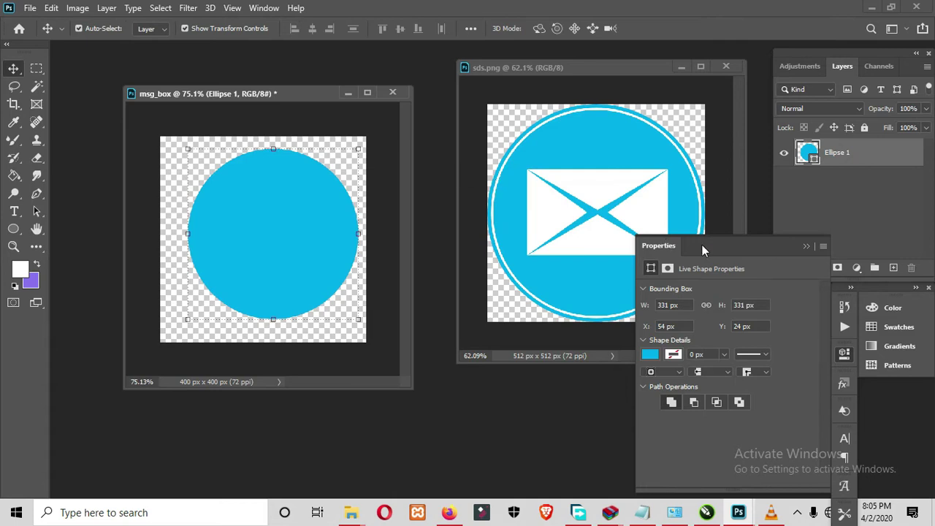
left_click_drag(804, 245, 738, 259)
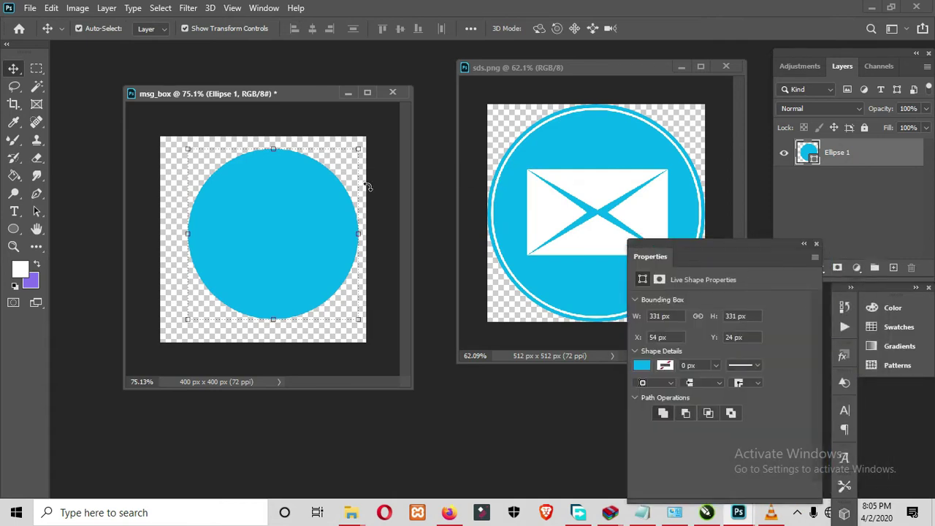
key("ctrl")
key("ctrl+j")
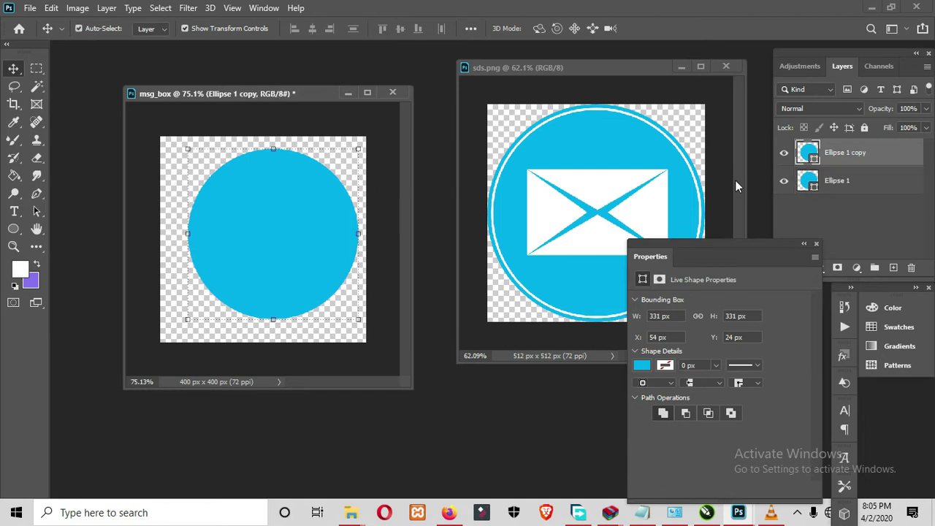
left_click(834, 183)
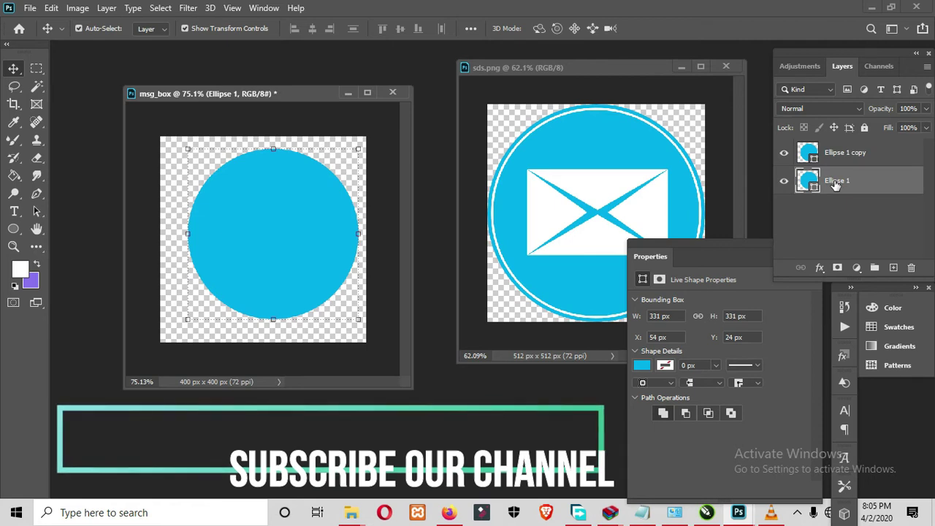
key("ctrl+t")
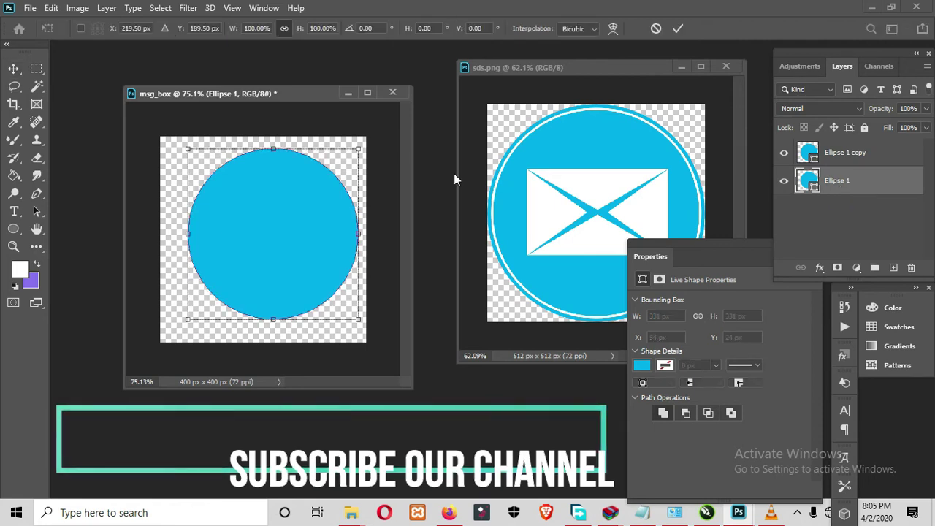
left_click_drag(358, 149, 371, 140)
key("Return")
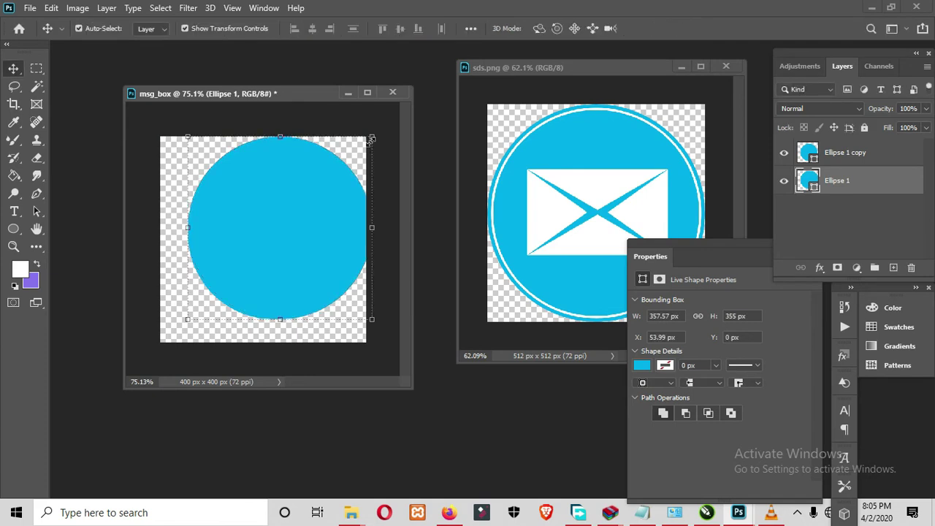
key("ctrl+z")
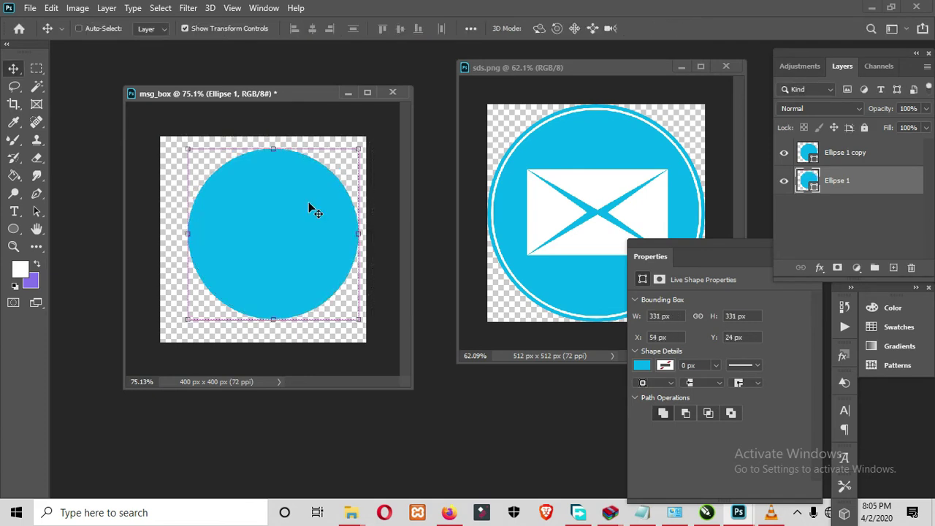
Enlarge the original circle around its centre to about 361 × 355 px with Free Transform
key("ctrl+t")
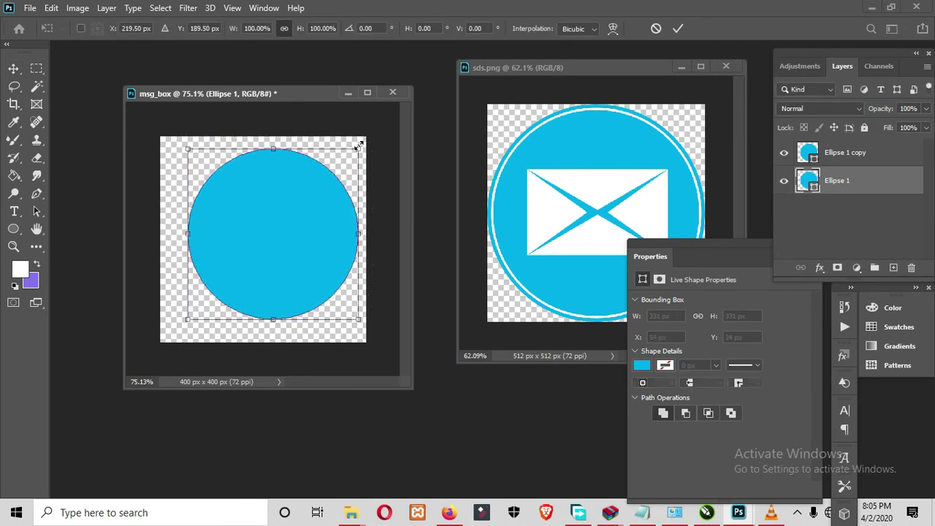
mouse_move(359, 149)
left_mouse_down()
mouse_move(367, 140)
mouse_move(358, 149)
left_mouse_up()
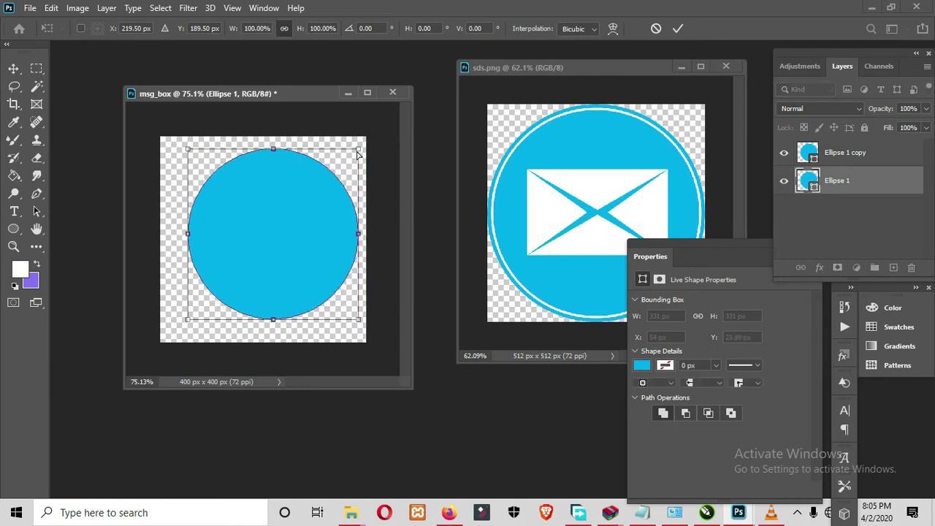
left_click(360, 145)
left_click_drag(362, 143, 369, 141)
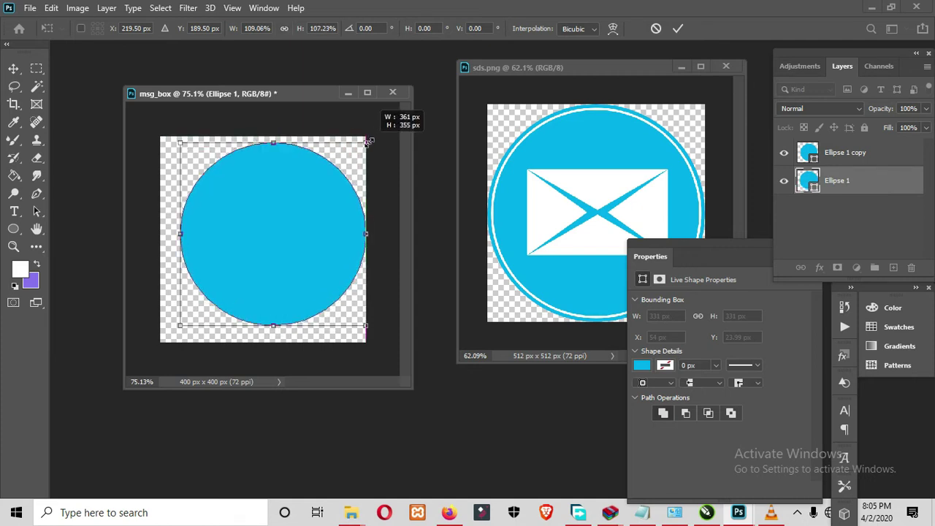
left_click_drag(369, 141, 368, 141)
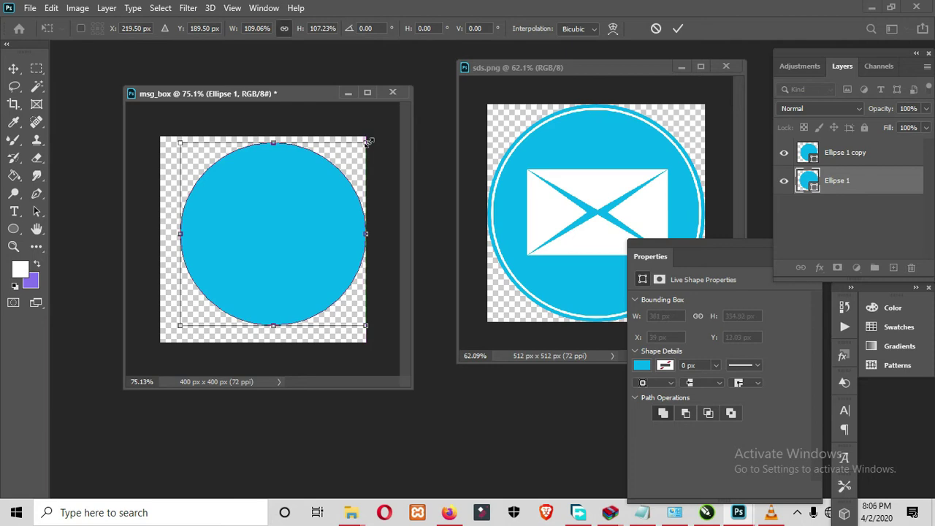
key("Return")
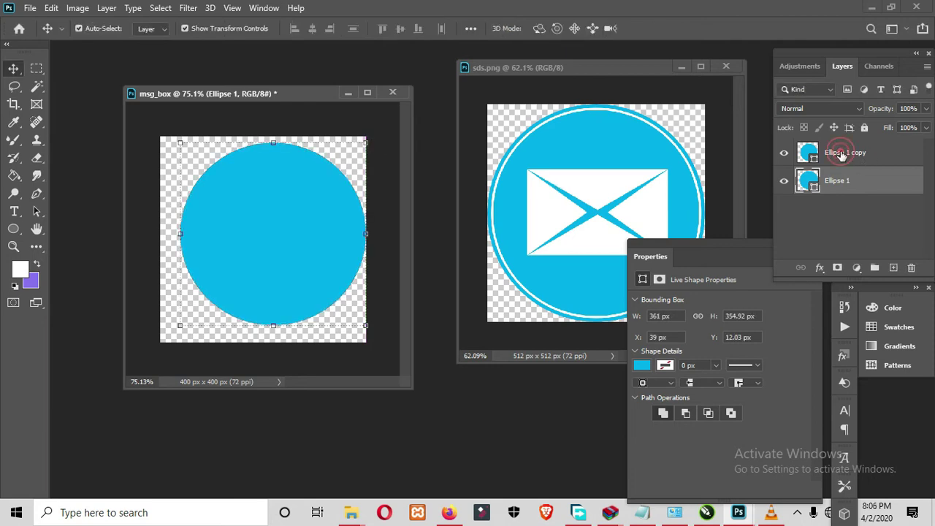
Add a white 5 px inside stroke to the Ellipse 1 copy layer
right_click(840, 153)
key("Escape")
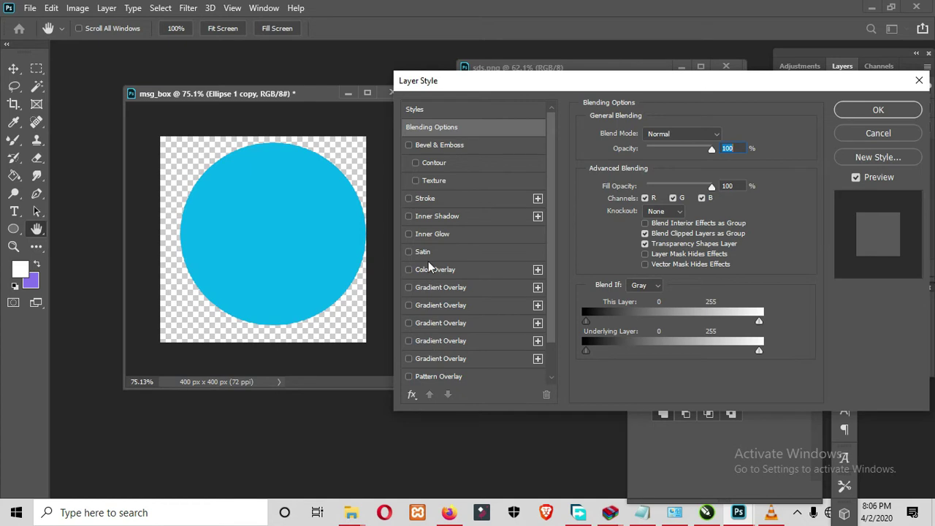
left_click(421, 197)
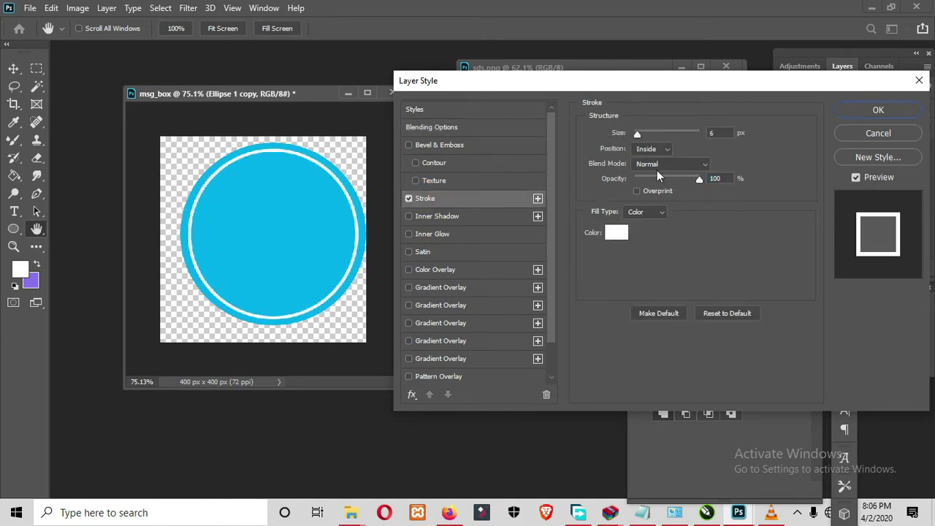
left_click_drag(723, 135, 688, 138)
type("5")
left_click(853, 115)
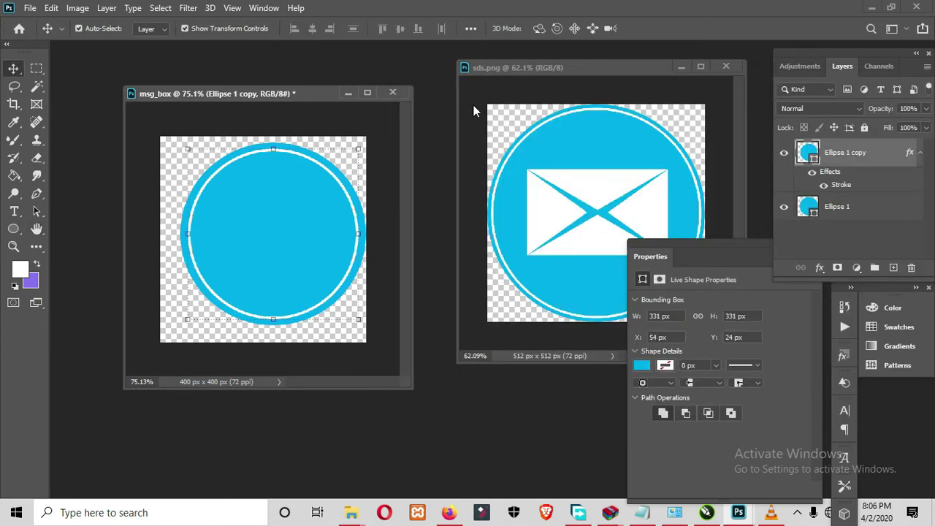
left_click_drag(271, 92, 259, 89)
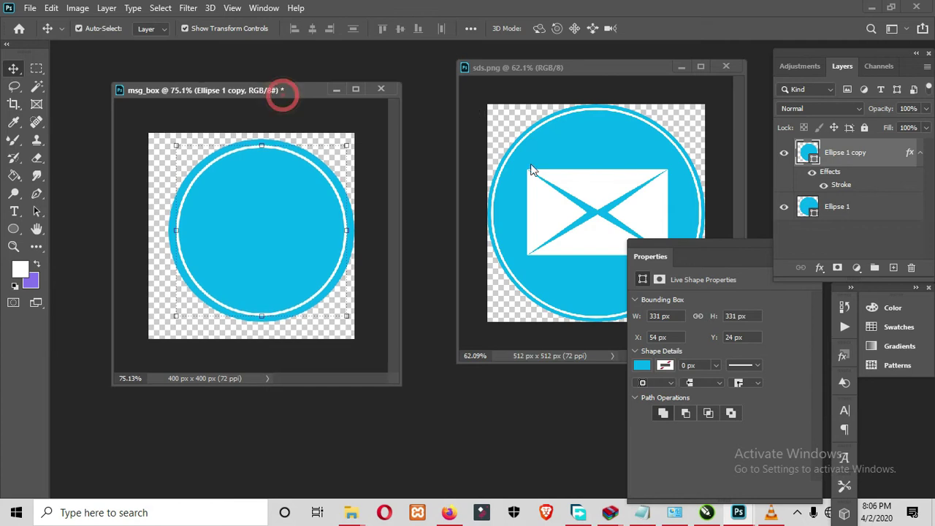
left_click(567, 64)
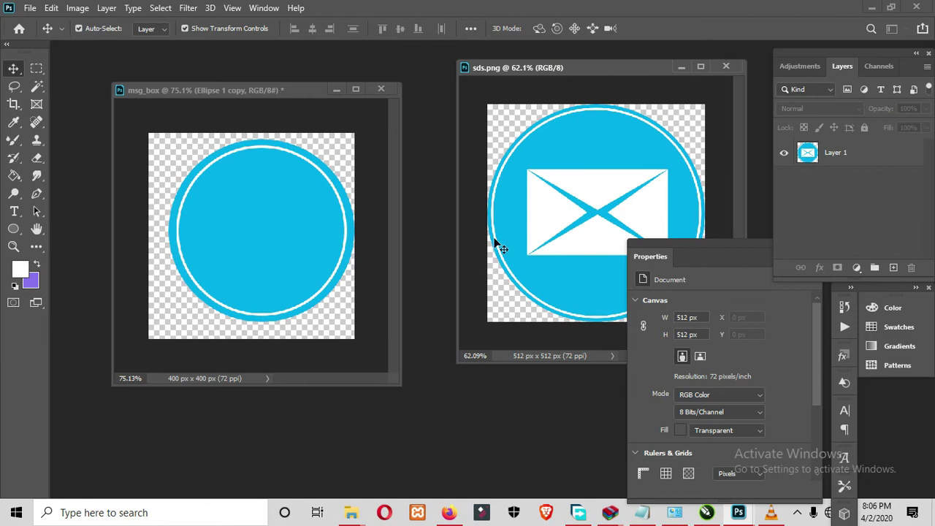
left_click(282, 89)
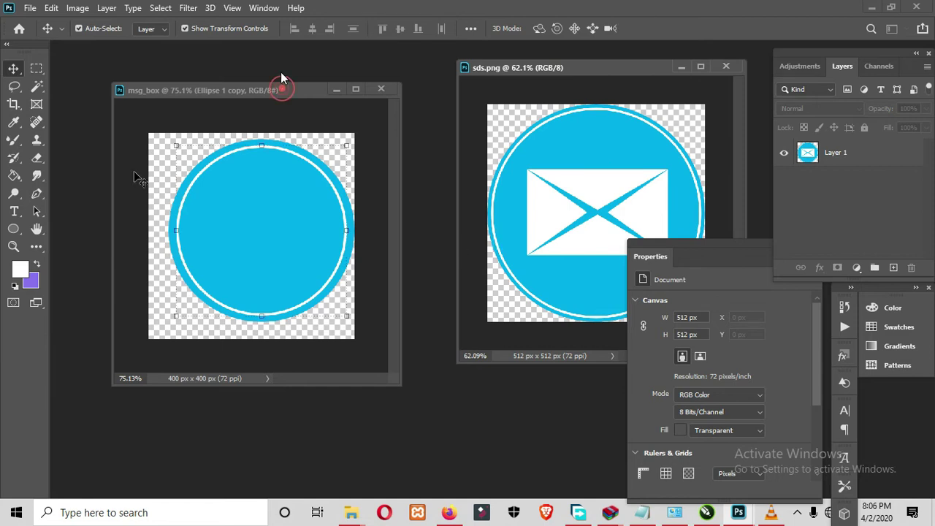
Activate the Custom Shape tool, open its shape library and collapse the Nature group
left_click(13, 228)
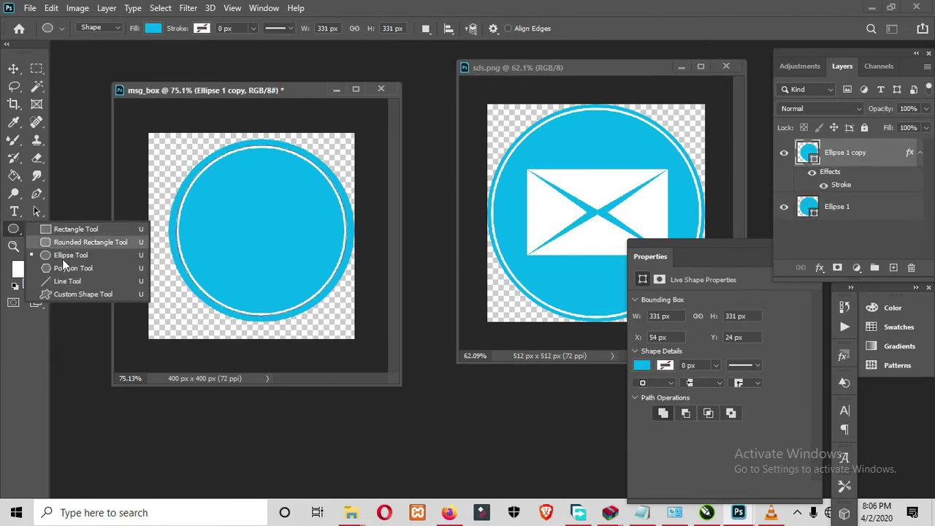
left_click(66, 294)
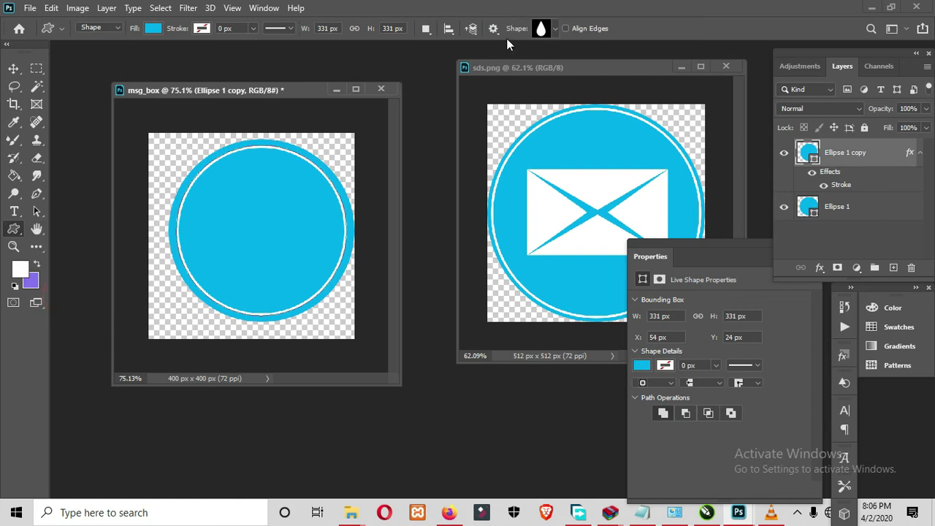
left_click(556, 29)
scroll(570, 157, "down", 2)
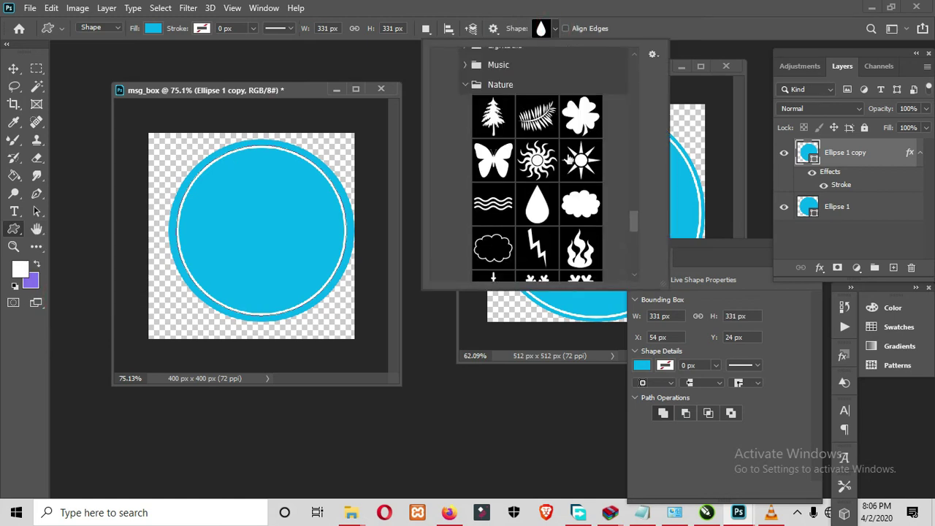
left_click(464, 85)
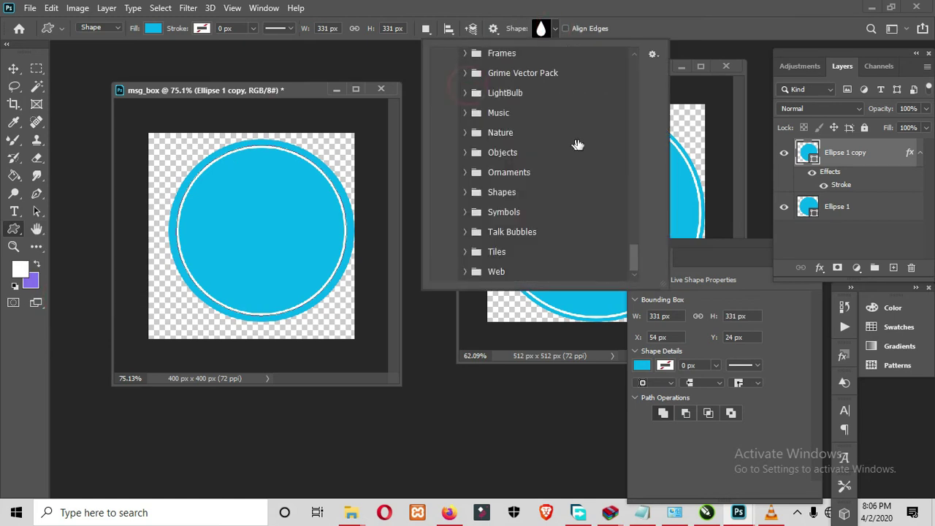
Look through the Symbols group of custom shapes for a shape suited to the envelope, then collapse the group
left_click(465, 212)
scroll(528, 221, "down", 3)
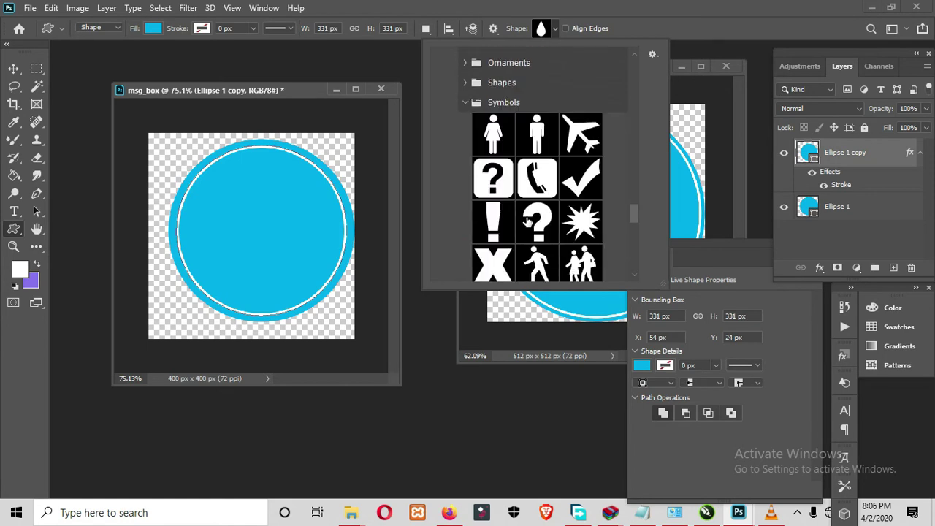
scroll(528, 222, "down", 4)
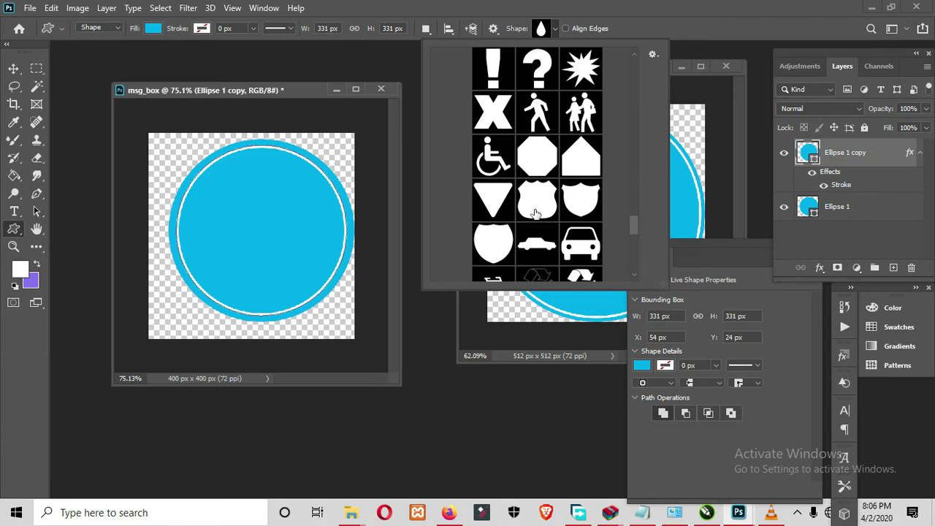
scroll(535, 214, "down", 4)
scroll(495, 173, "down", 4)
scroll(536, 193, "down", 6)
scroll(536, 193, "up", 8)
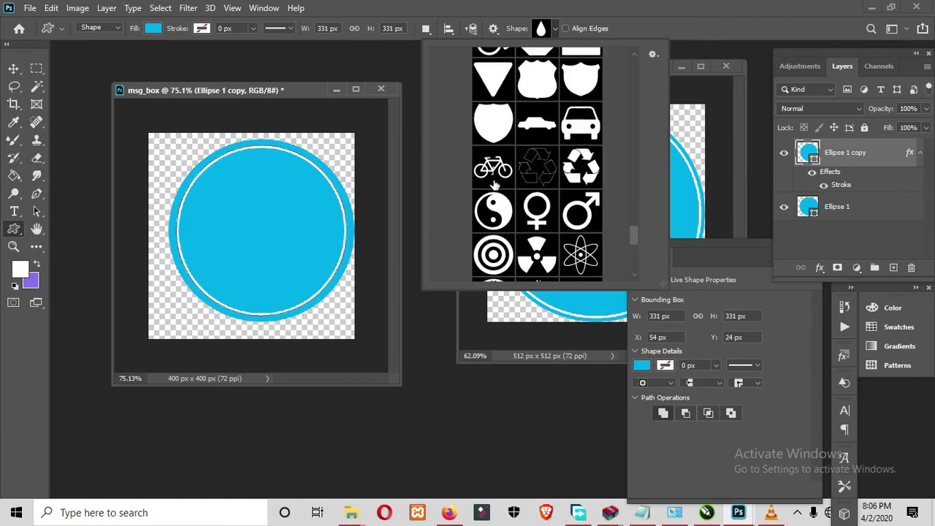
scroll(463, 140, "up", 2)
scroll(463, 138, "up", 5)
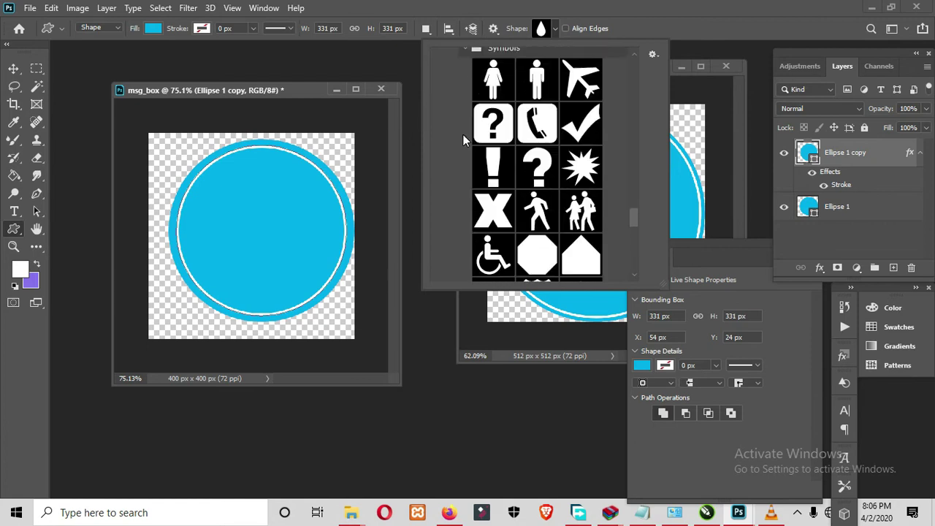
left_click(466, 202)
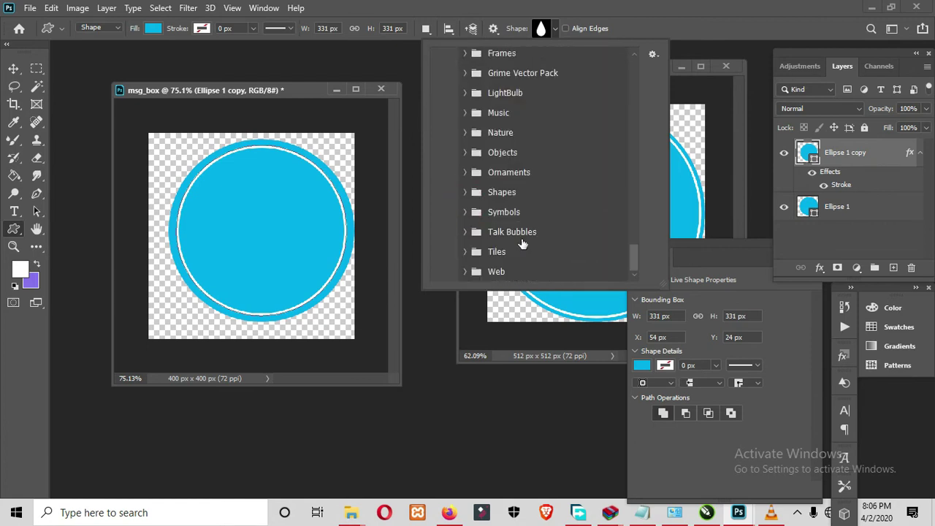
Choose the solid triangle from the Shapes group as the custom shape
left_click(464, 192)
scroll(521, 207, "down", 6)
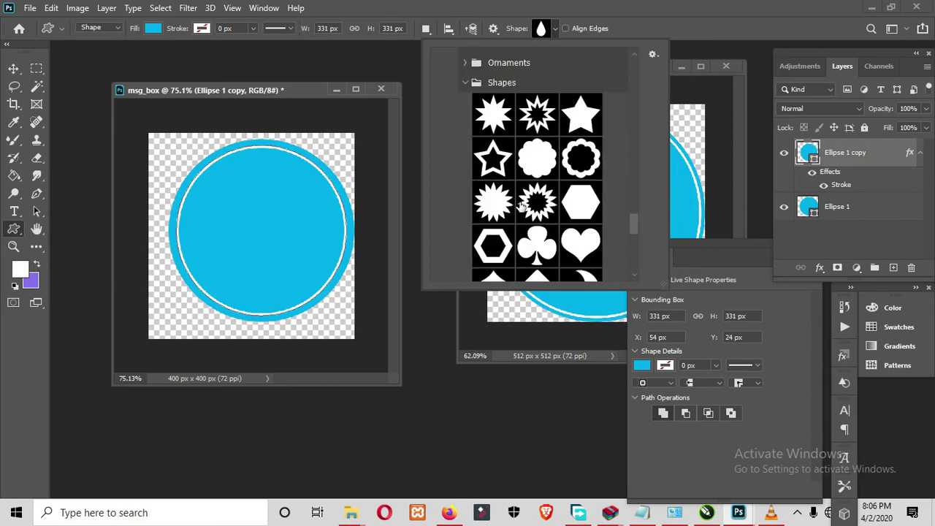
scroll(519, 207, "down", 3)
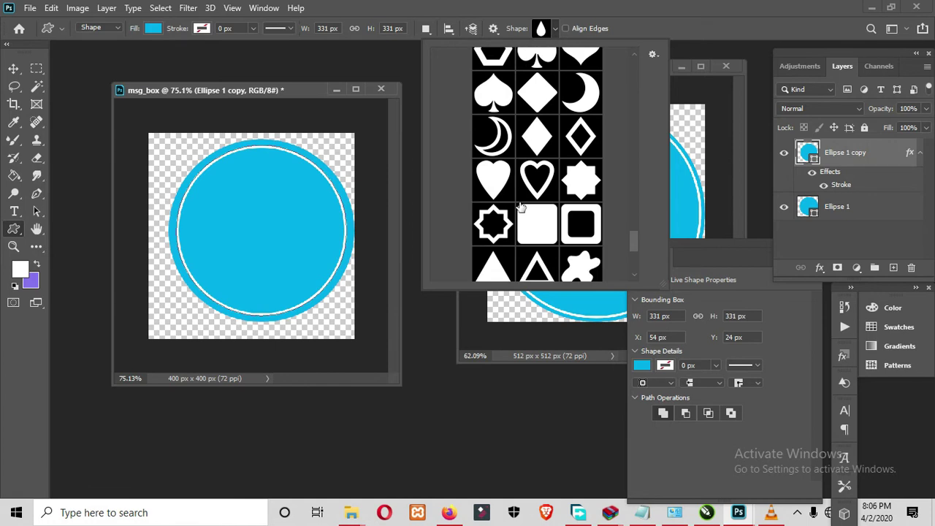
left_click(493, 201)
double_click(493, 201)
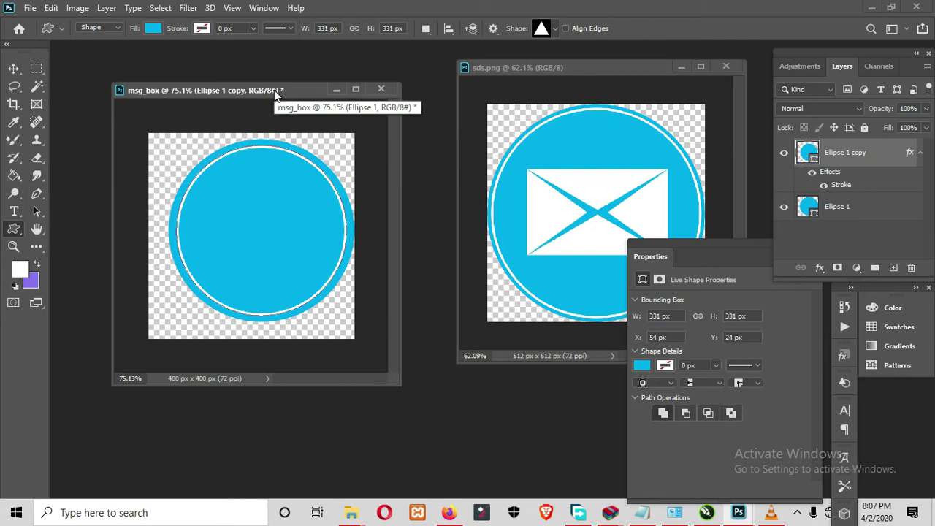
Create a new empty layer with the default settings above the Ellipse 1 copy layer in msg_box
key("ctrl+shift+n")
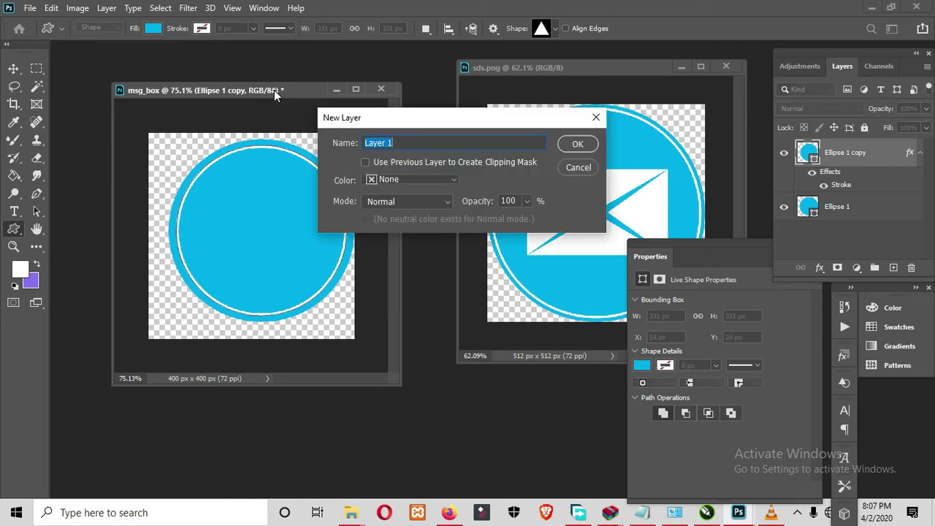
key("Return")
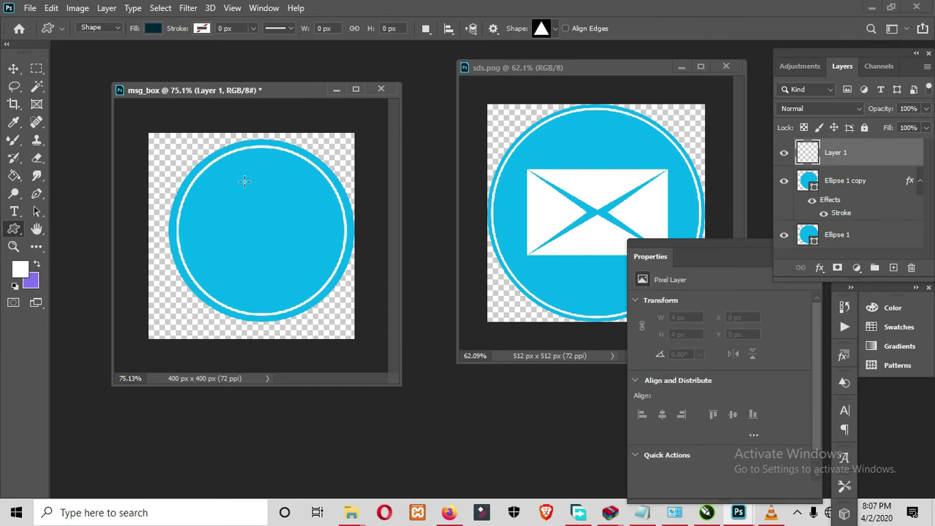
Draw a trial triangle inside the circle with the current dark fill, then undo it
left_click_drag(235, 168, 321, 249)
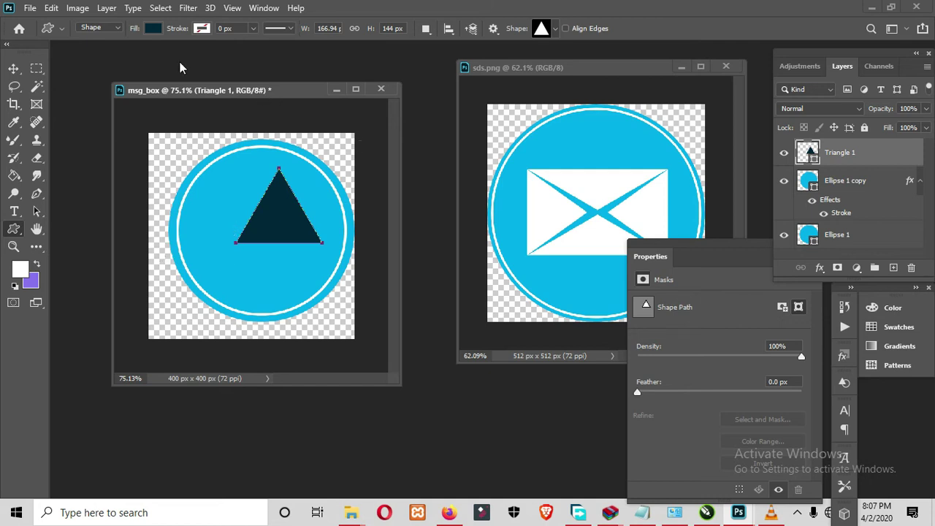
key("ctrl+z")
Set the shape fill to white and draw a triangle about 167 × 144 px in the upper part of the circle
left_click(152, 28)
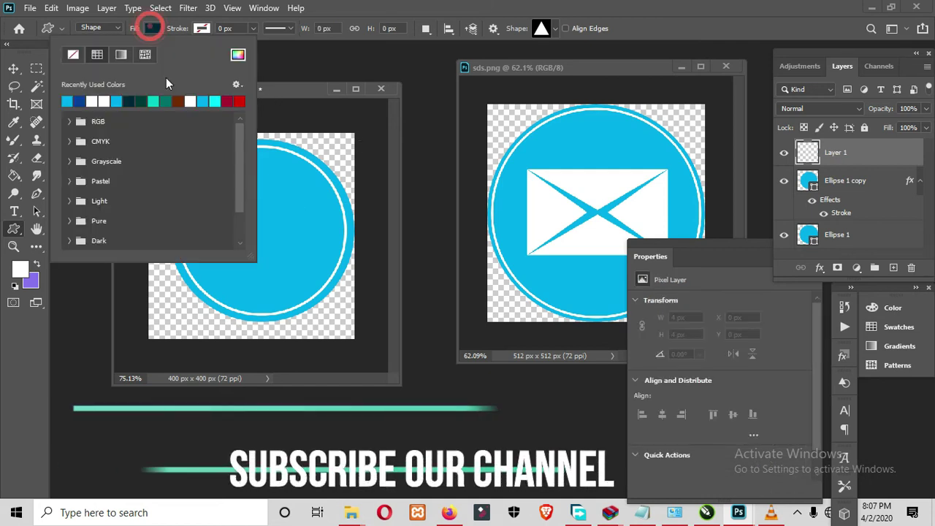
left_click(92, 101)
left_click(295, 90)
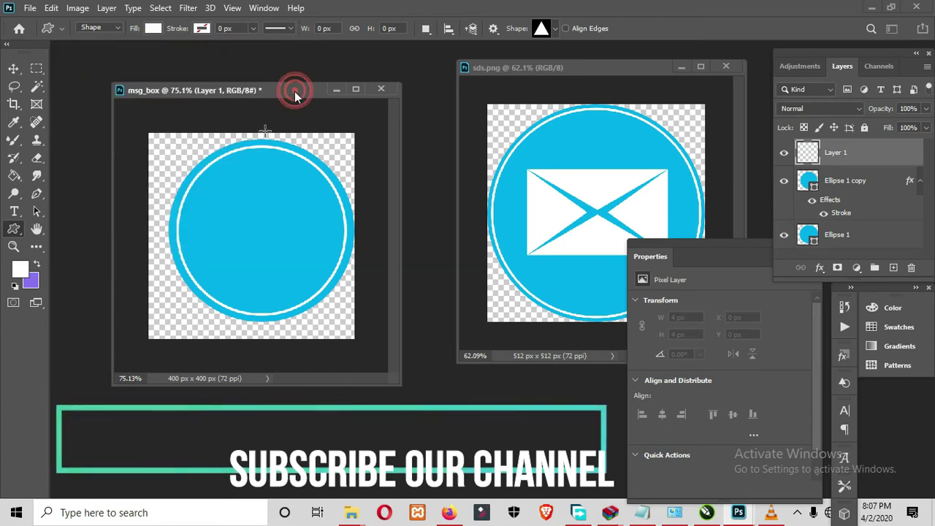
left_click_drag(236, 163, 323, 241)
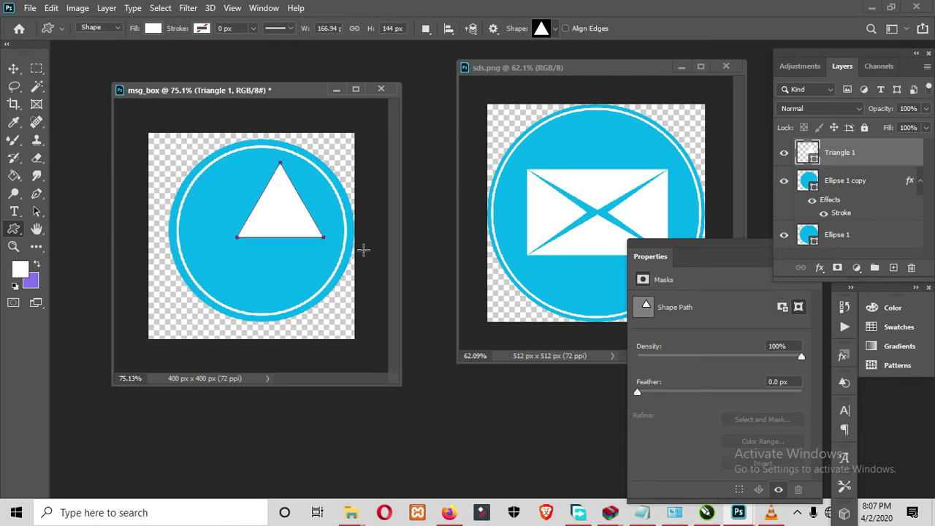
Reshape the white triangle with Free Transform to about 208 × 62 px and centre it horizontally in the upper part of the circle
key("ctrl+t")
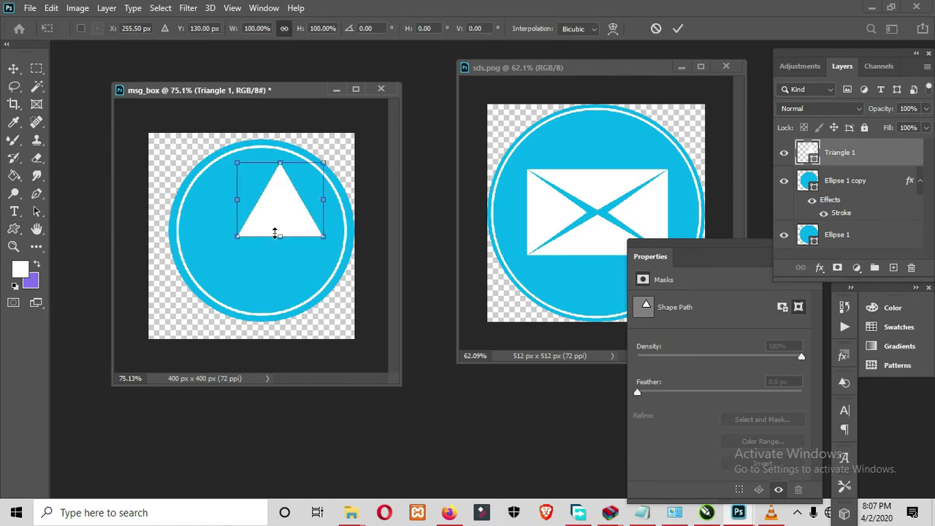
left_click(283, 238)
left_click_drag(284, 237, 336, 181)
mouse_move(300, 148)
left_mouse_down()
mouse_move(297, 190)
mouse_move(230, 198)
left_mouse_up()
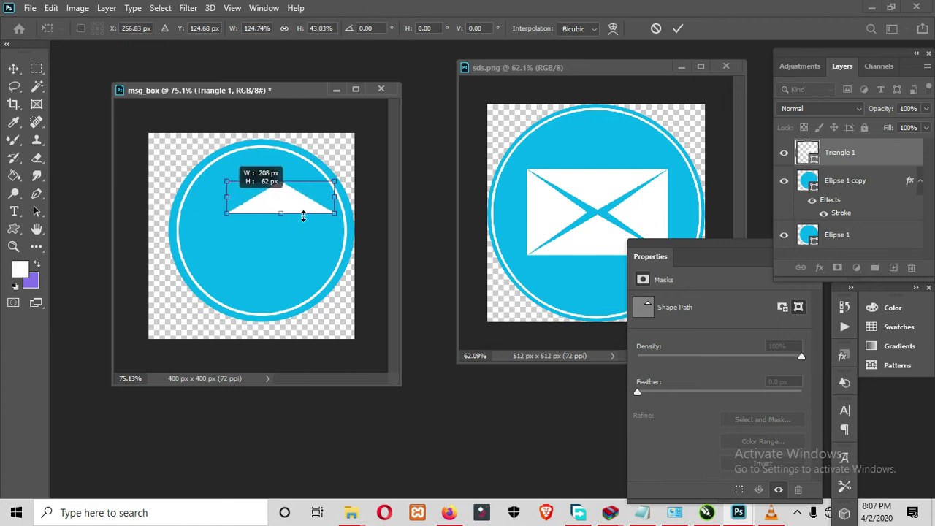
mouse_move(288, 206)
left_mouse_down()
mouse_move(258, 208)
mouse_move(267, 209)
left_mouse_up()
key("Return")
Flip the white triangle vertically so that its apex points down
key("ctrl+t")
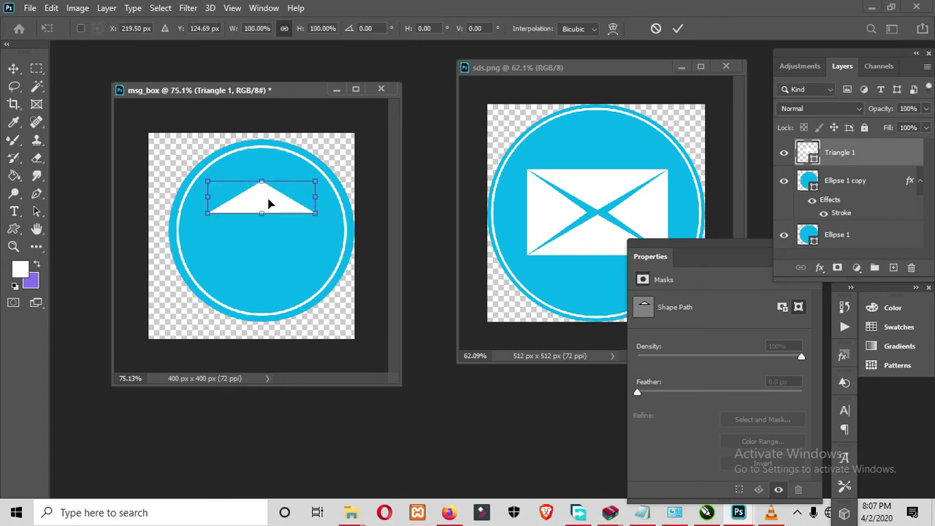
right_click(269, 205)
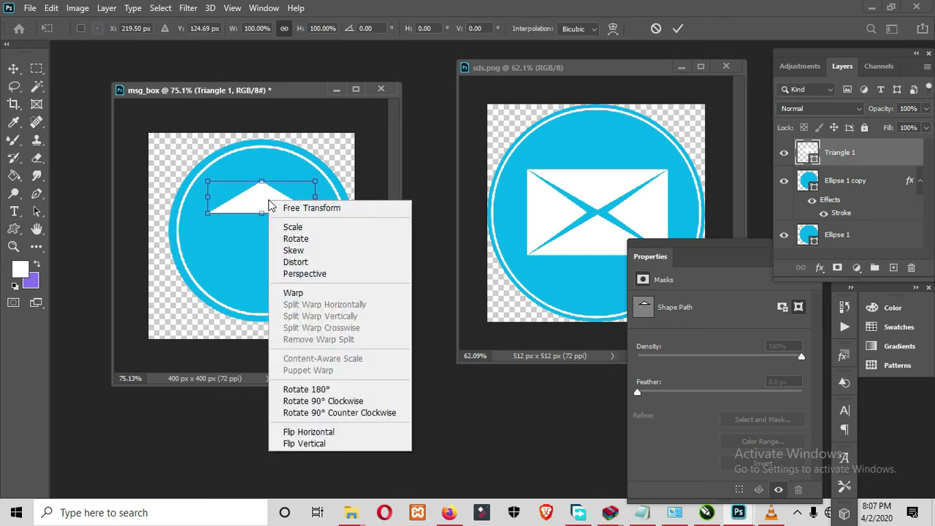
left_click(307, 445)
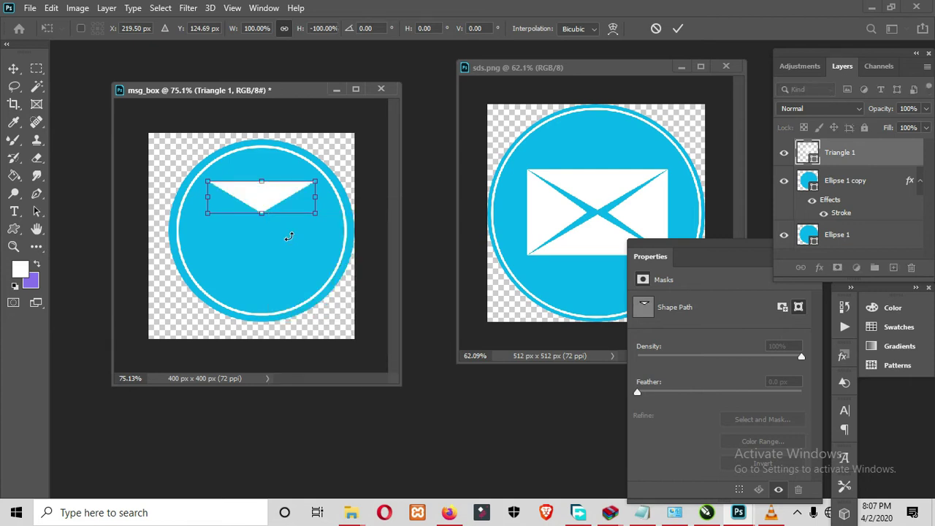
key("Return")
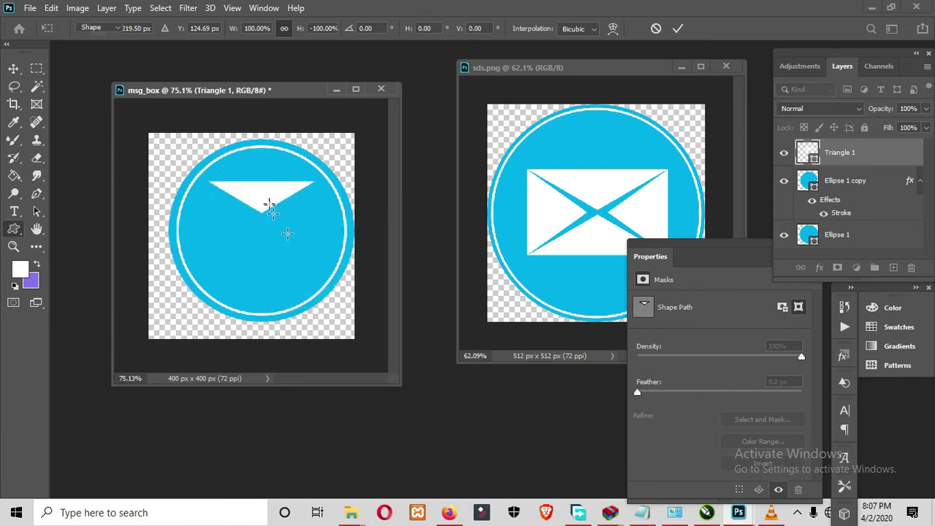
Duplicate the Triangle 1 layer and flip the copy horizontally and vertically with Free Transform
key("v")
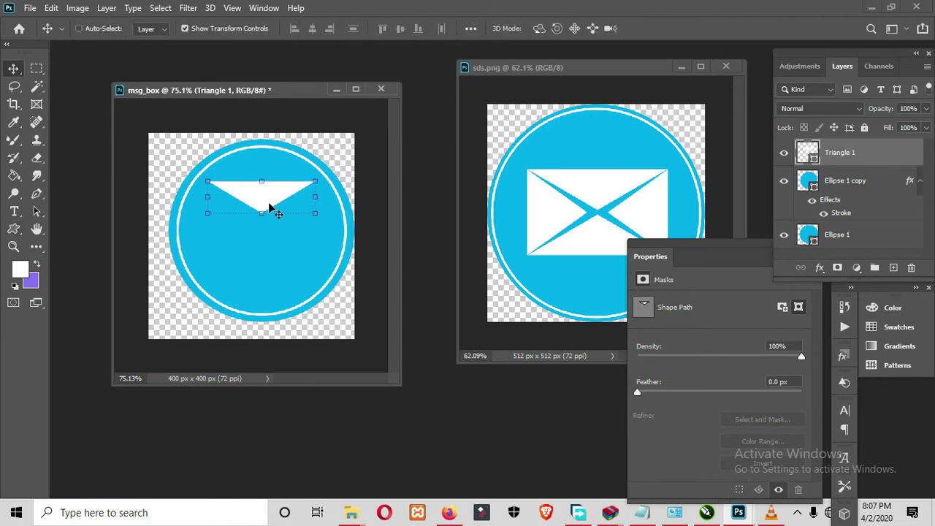
key("ctrl+j")
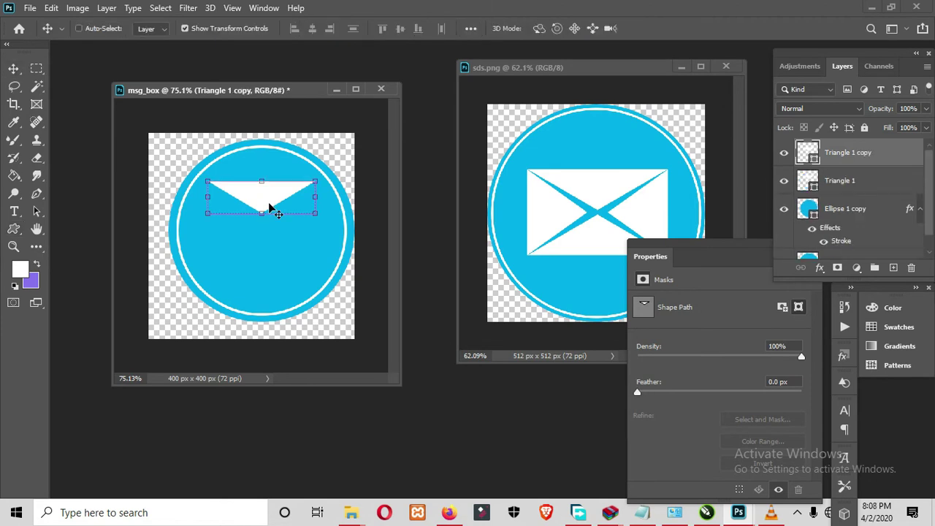
key("ctrl+t")
right_click(268, 199)
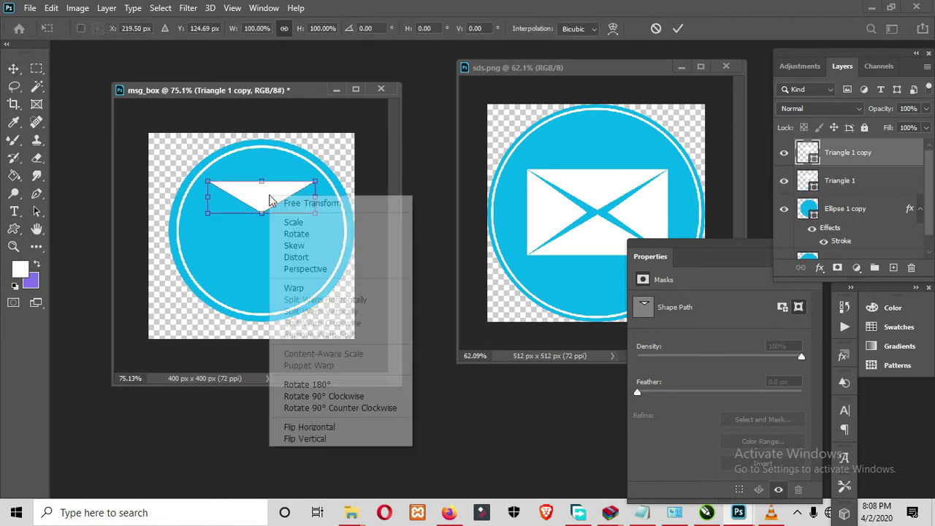
left_click(306, 430)
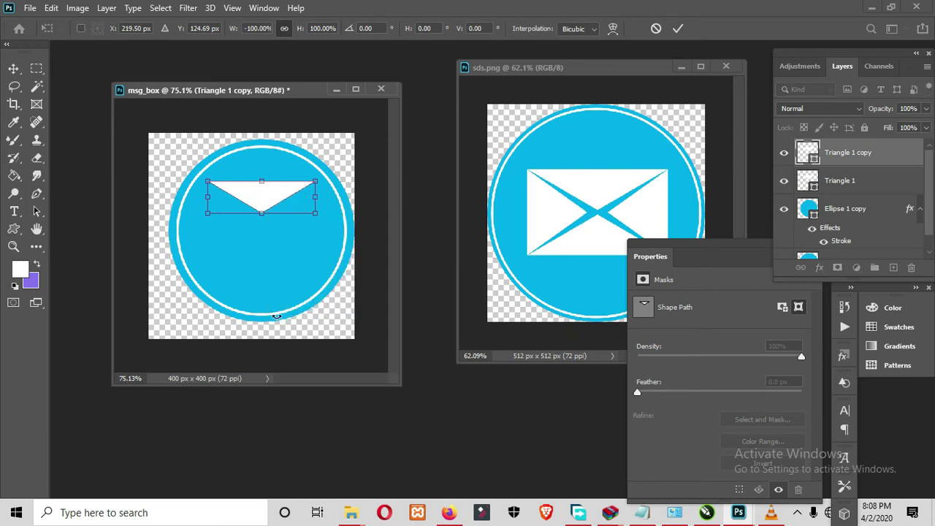
right_click(269, 199)
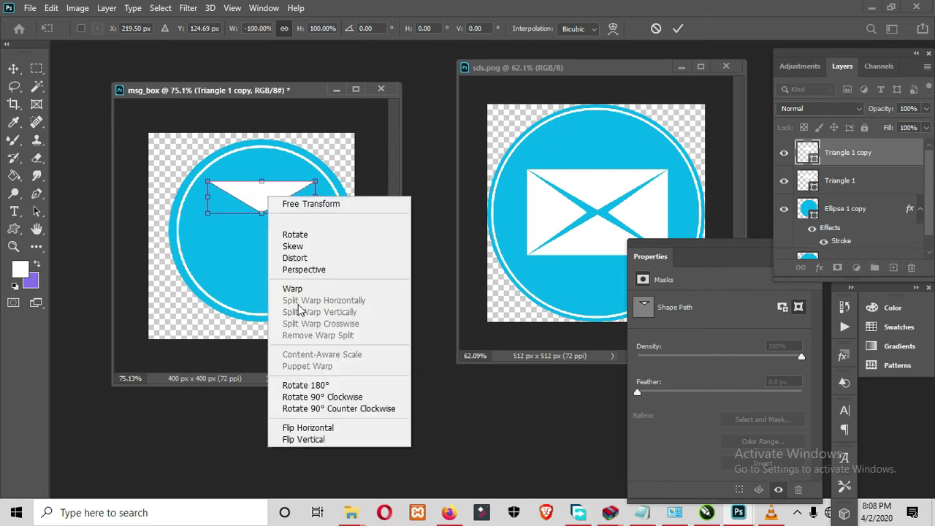
left_click(303, 437)
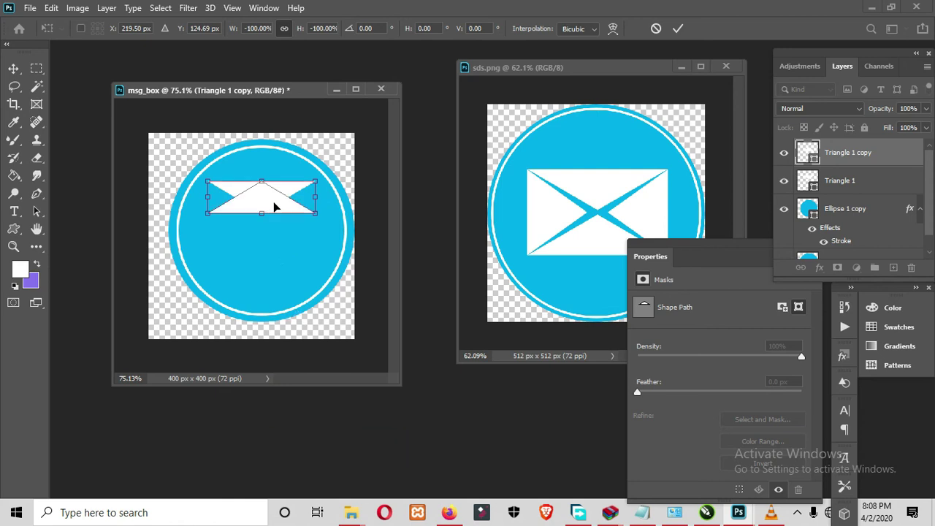
Move the flipped triangle copy straight down to Y 192.57 px, meeting the upper triangle apex to apex, and apply the transform
left_click_drag(275, 206, 275, 207)
key("Down")
key("Down")
key("Down")
key("Down")
key("Down")
key("Down")
key("Down")
key("Down")
key("Down")
key("Down")
key("Down")
key("Down")
key("Down")
key("Down")
key("Down")
key("Down")
key("Down")
key("Down")
key("Down")
key("Down")
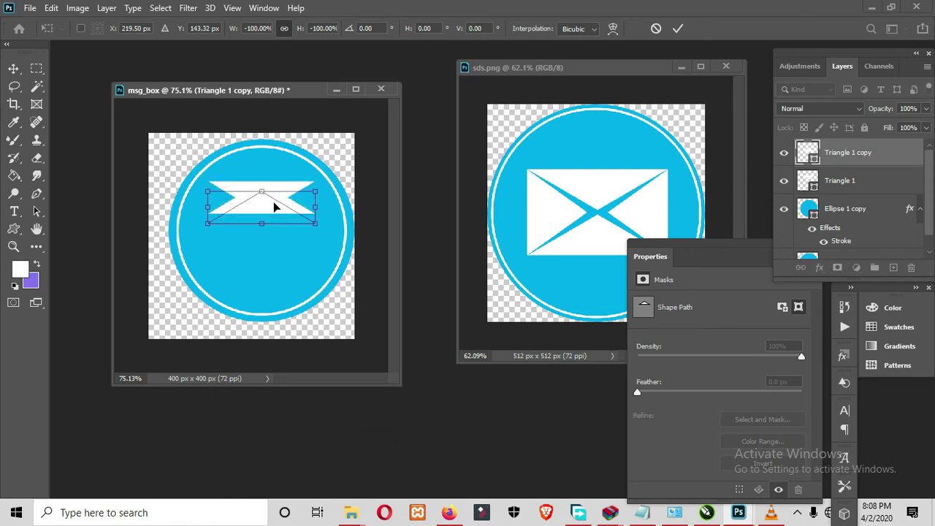
key("Down")
key("Down")
key("Down")
key("Down")
key("Down")
key("Down")
key("Down")
key("Down")
key("Down")
key("Down")
key("Down")
key("Down")
key("Down")
key("Down")
key("Down")
key("Down")
key("Down")
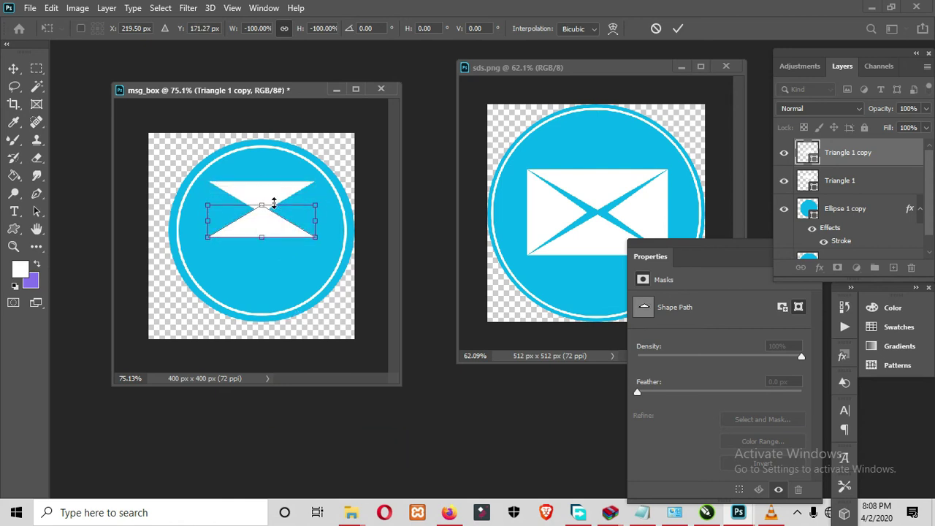
key("Down")
key("Down")
key("Down")
key("Down")
key("Down")
key("Down")
key("Down")
key("Down")
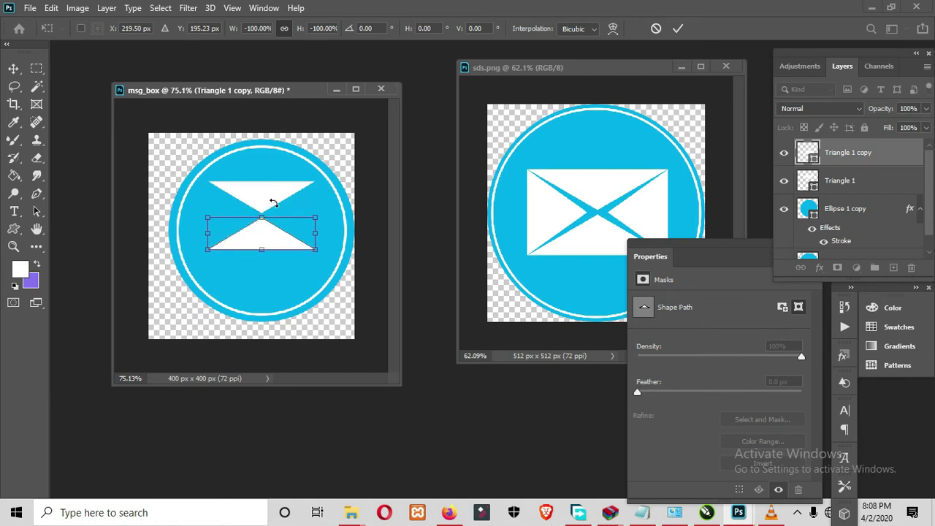
key("Up")
key("Up")
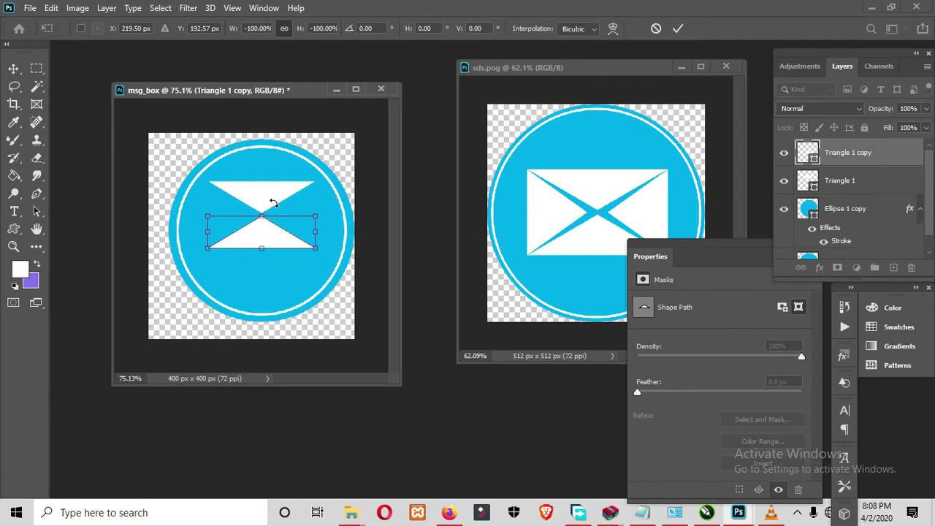
key("Return")
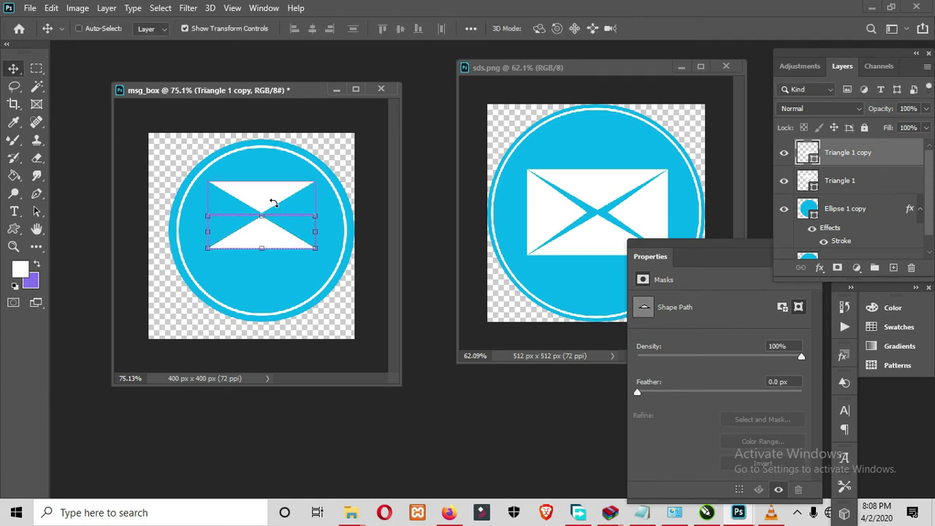
Duplicate the lower triangle layer and rotate the copy 90° clockwise with Free Transform
key("ctrl+j")
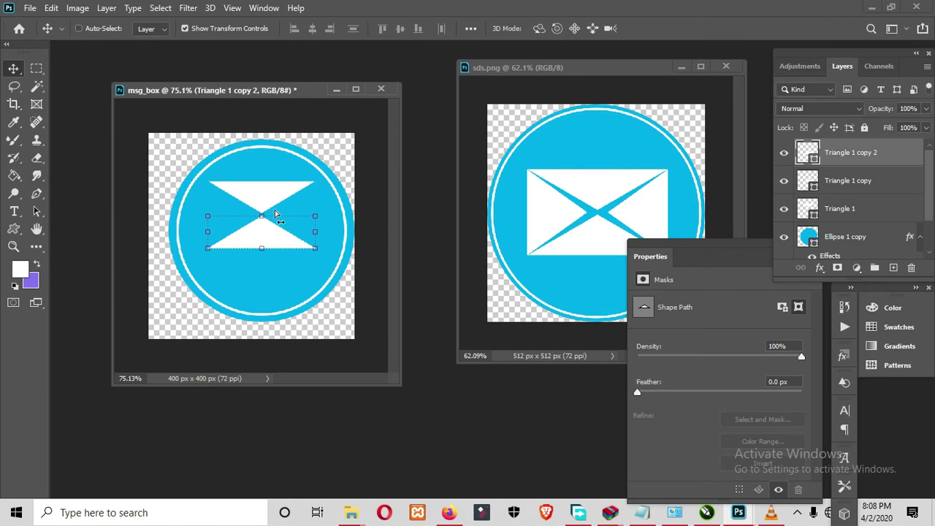
key("ctrl+t")
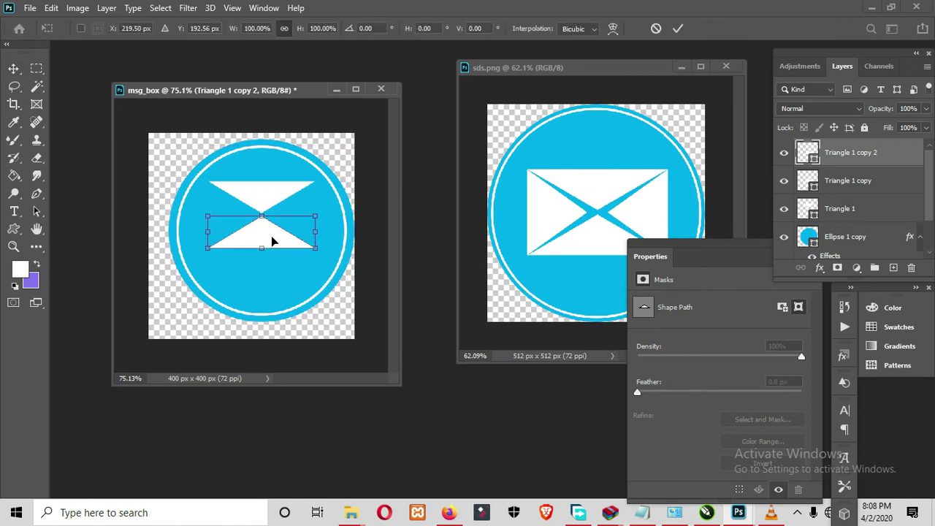
right_click(272, 241)
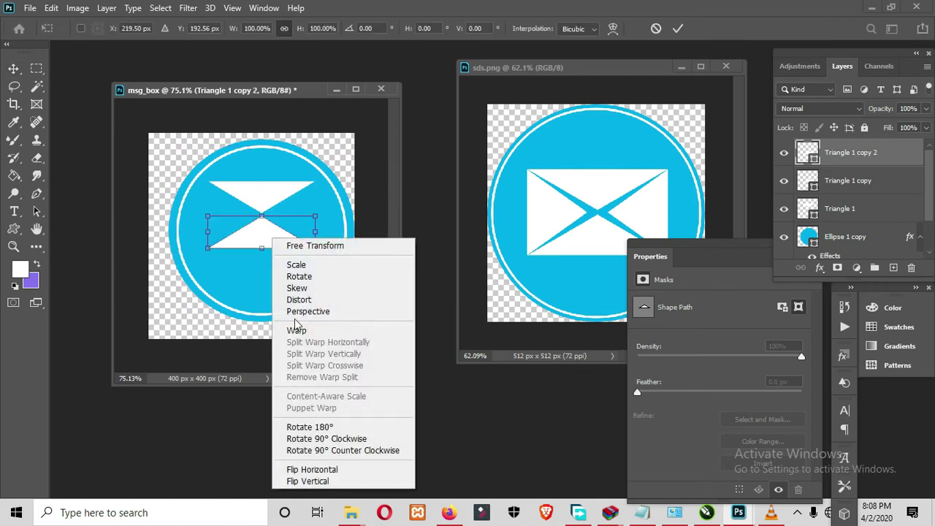
left_click(310, 438)
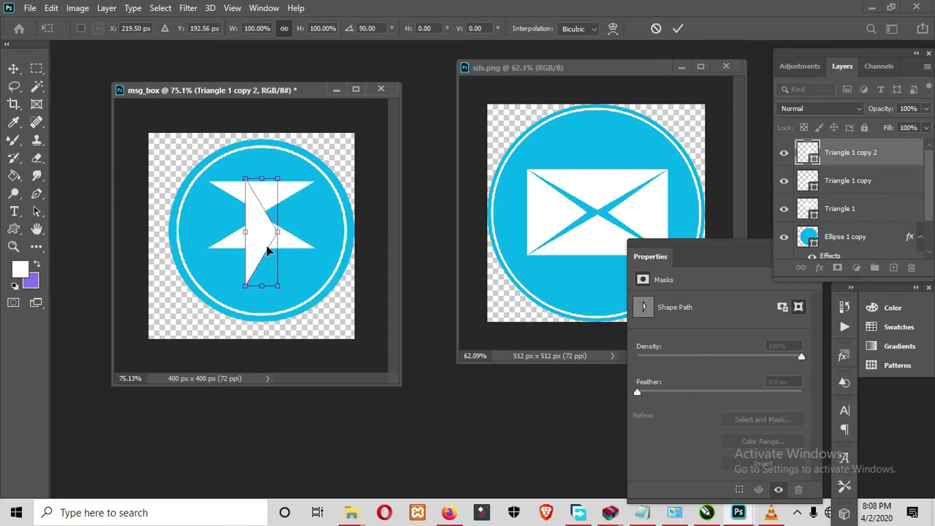
Move the rotated triangle to the envelope's left edge and scale it to about 81%
left_click_drag(255, 236, 220, 218)
left_click(220, 221)
left_click_drag(223, 160, 224, 181)
left_click_drag(221, 266, 222, 253)
left_click_drag(214, 216, 208, 217)
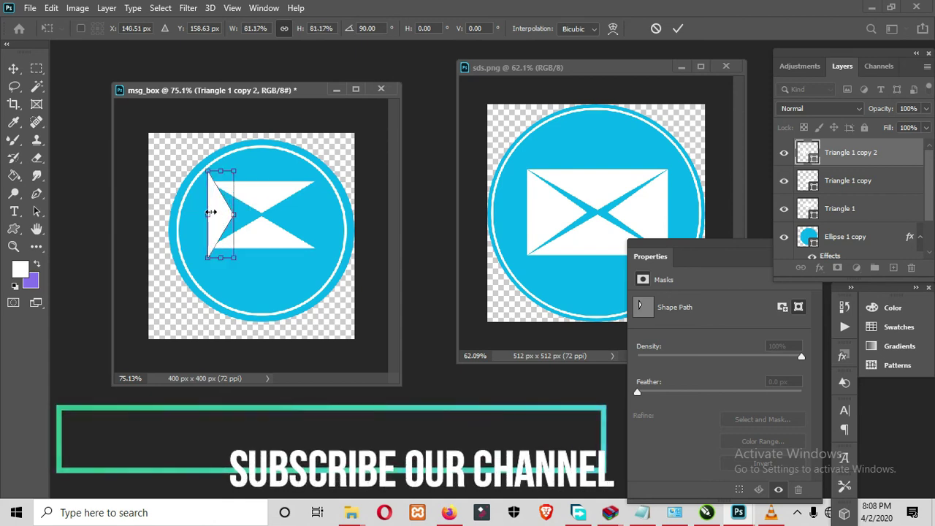
Fit the left triangle to the envelope's height and stretch its apex almost to the centre, leaving thin blue gaps
scroll(214, 225, "up", 8)
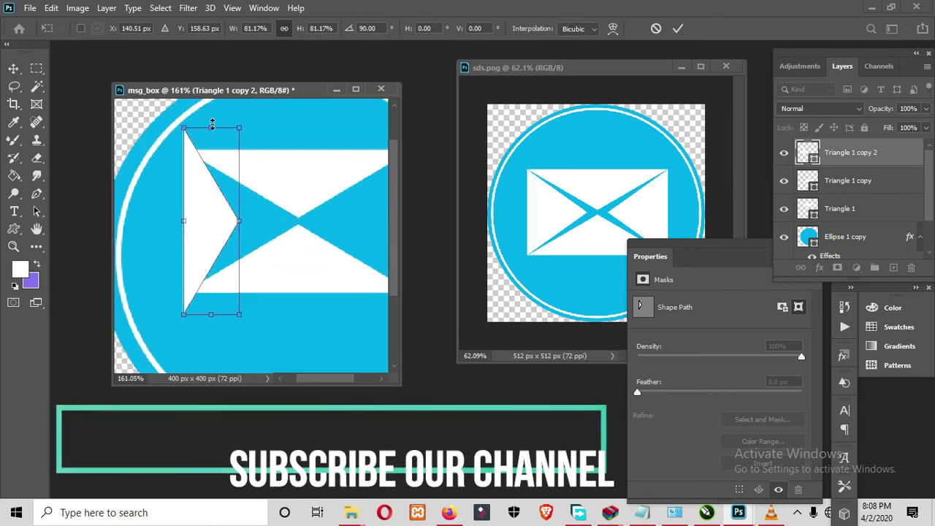
left_click_drag(212, 129, 214, 150)
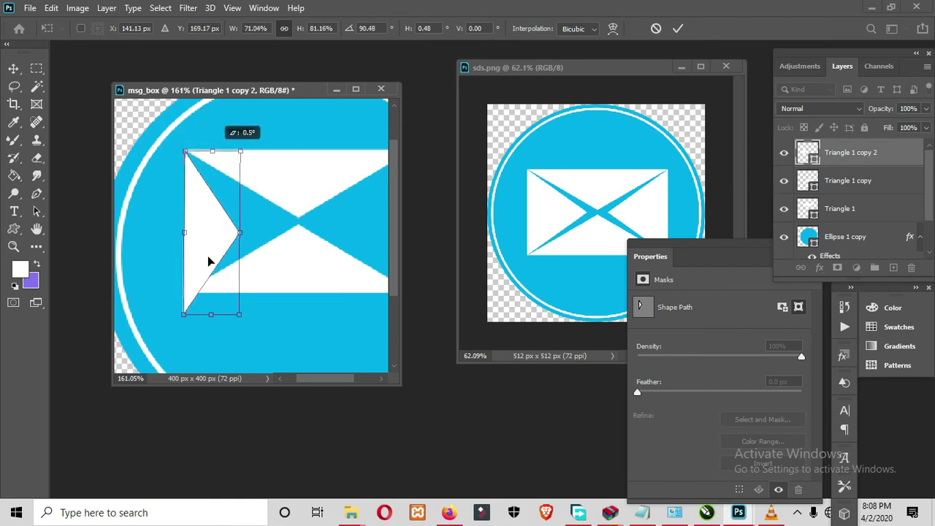
left_click_drag(213, 320, 214, 299)
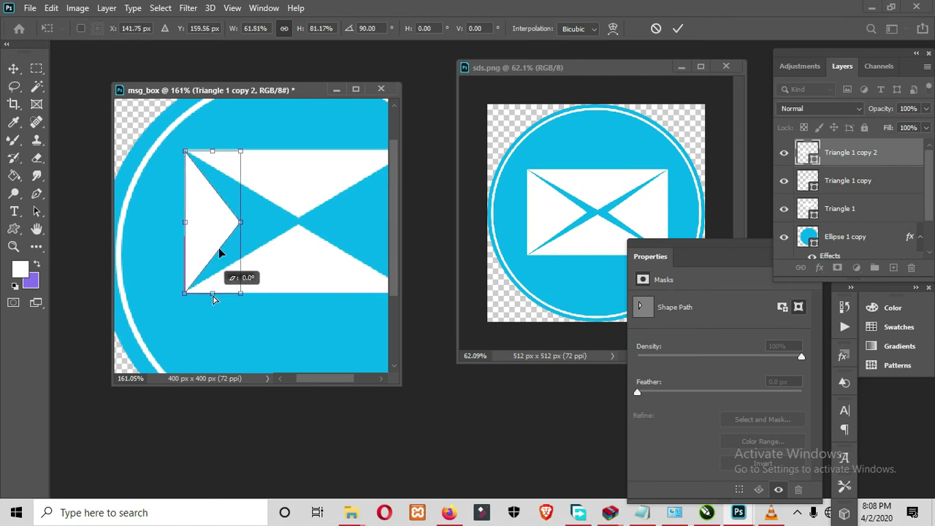
left_click(241, 222)
left_click_drag(263, 227, 289, 222)
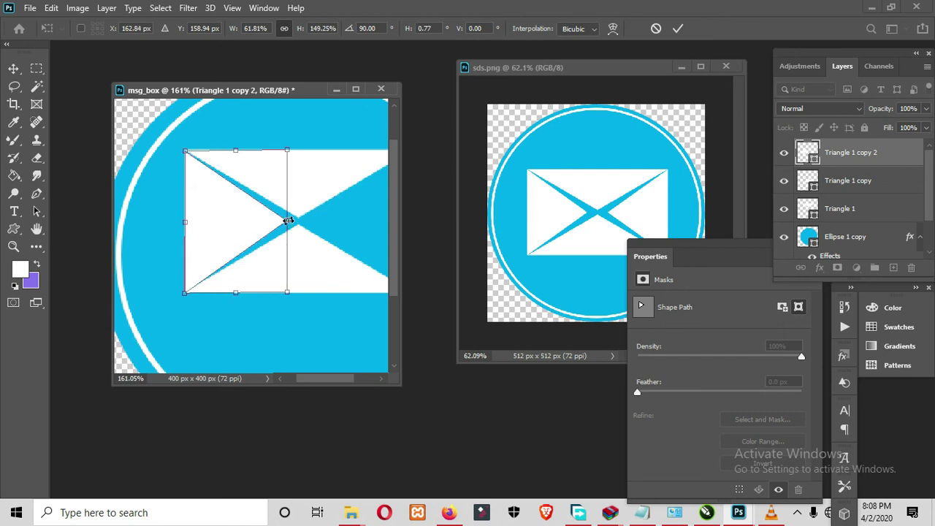
key("Return")
Duplicate the left triangle layer and flip the copy horizontally with Free Transform
right_click(236, 218)
left_click(236, 218)
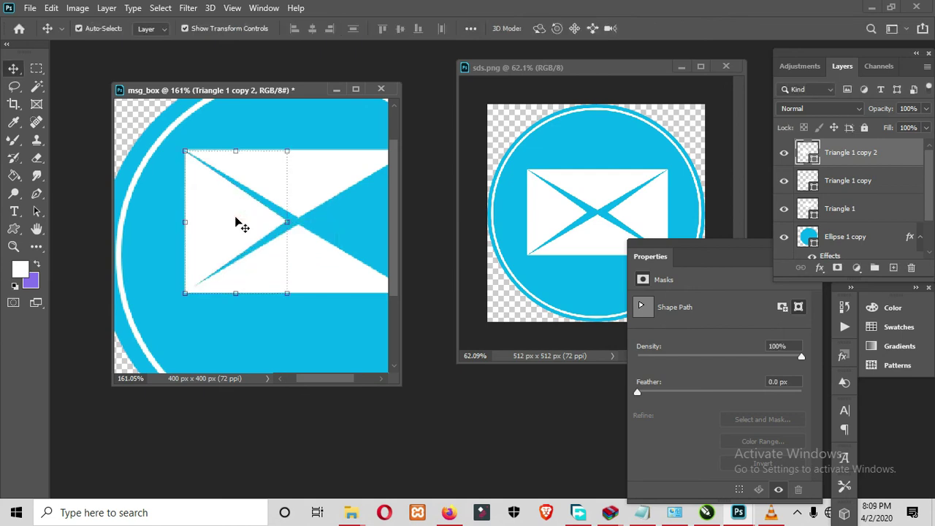
key("ctrl+j")
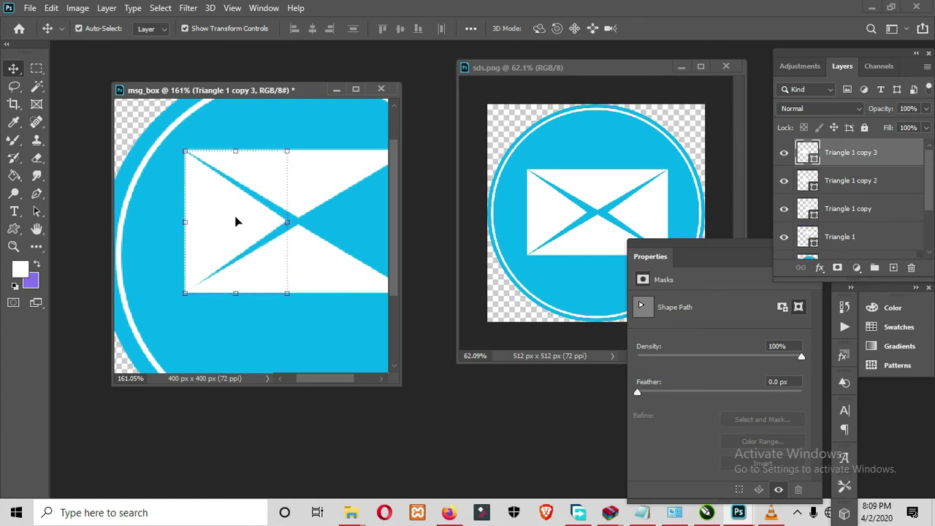
key("ctrl+t")
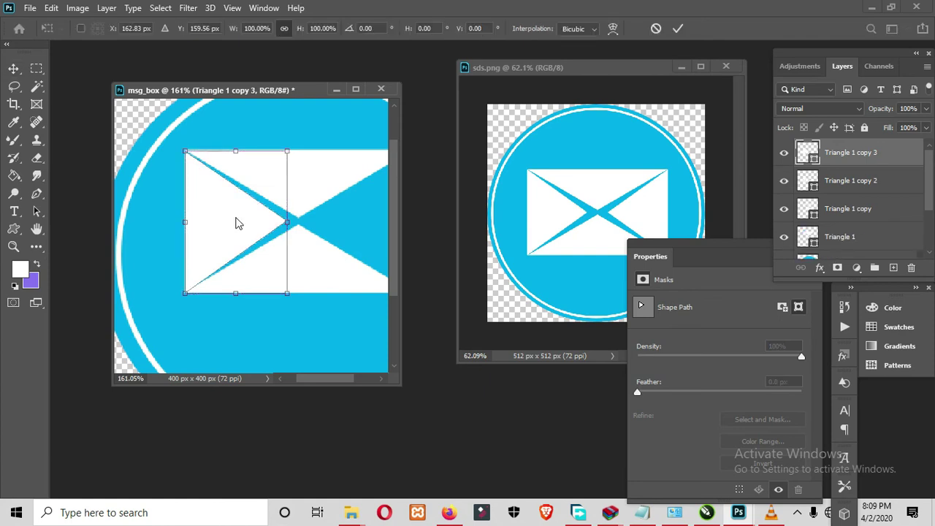
right_click(236, 220)
left_click(290, 449)
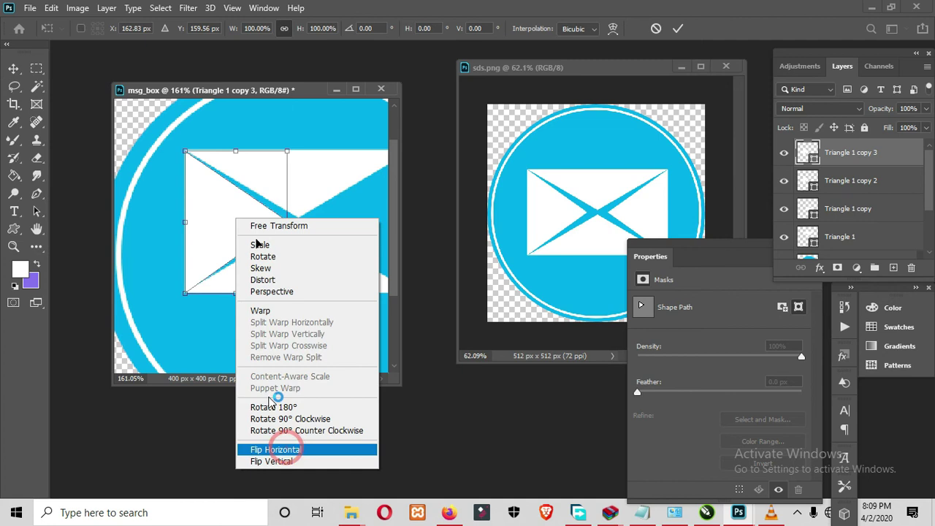
Maximize the msg_box document and move the flipped triangle horizontally until it aligns with the envelope's right edge
left_click(355, 88)
key("Right")
key("Right")
key("Right")
key("Right")
key("Right")
key("Right")
key("Right")
key("Right")
key("Right")
key("Right")
key("Right")
key("Right")
key("Right")
key("Right")
key("Right")
key("Right")
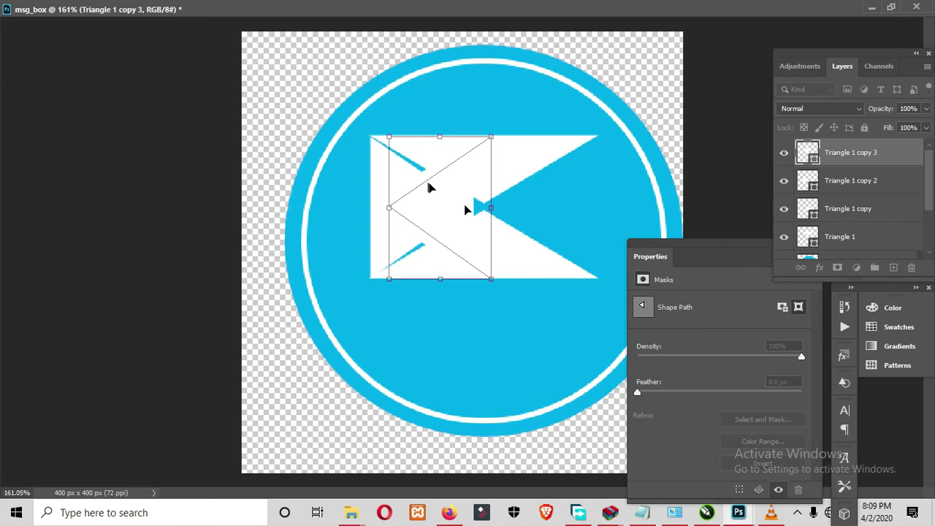
key("Right")
key("Right")
key("Right")
key("Right")
key("Right")
key("Right")
key("Right")
key("Right")
key("Right")
key("Right")
key("Right")
key("Right")
left_click_drag(460, 206, 556, 204)
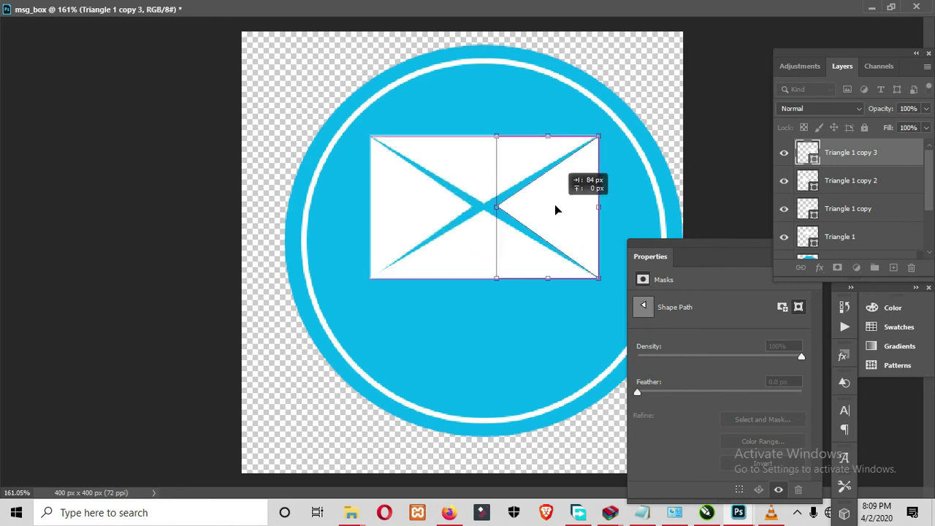
left_click_drag(555, 205, 555, 205)
key("Left")
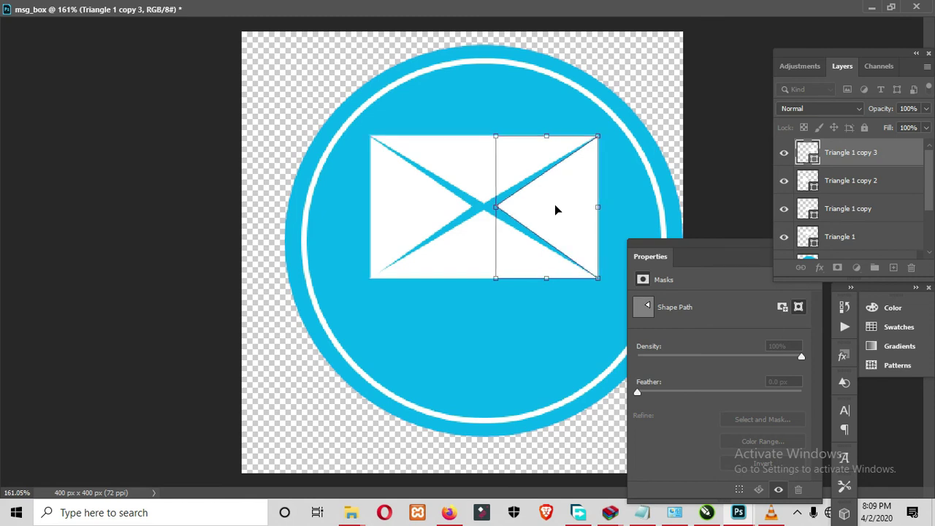
key("Left")
key("Left")
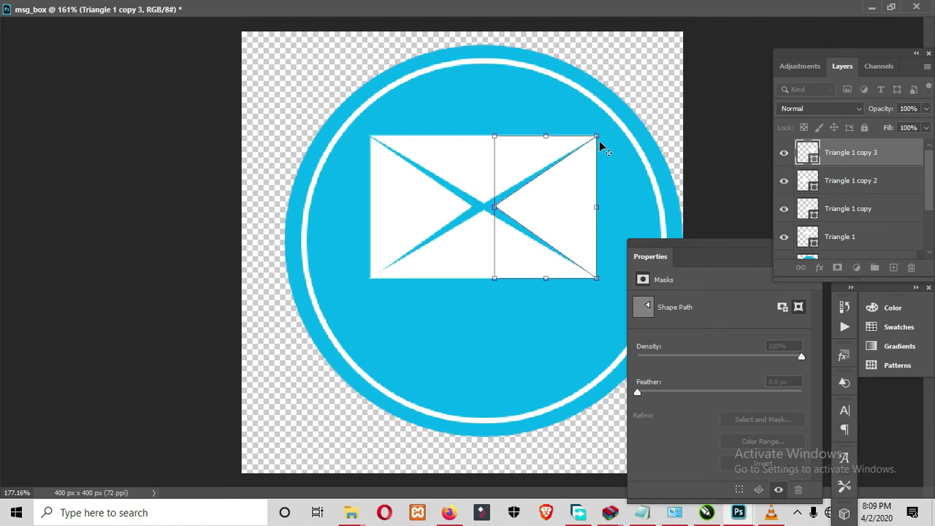
scroll(601, 145, "up", 8)
scroll(599, 141, "down", 10)
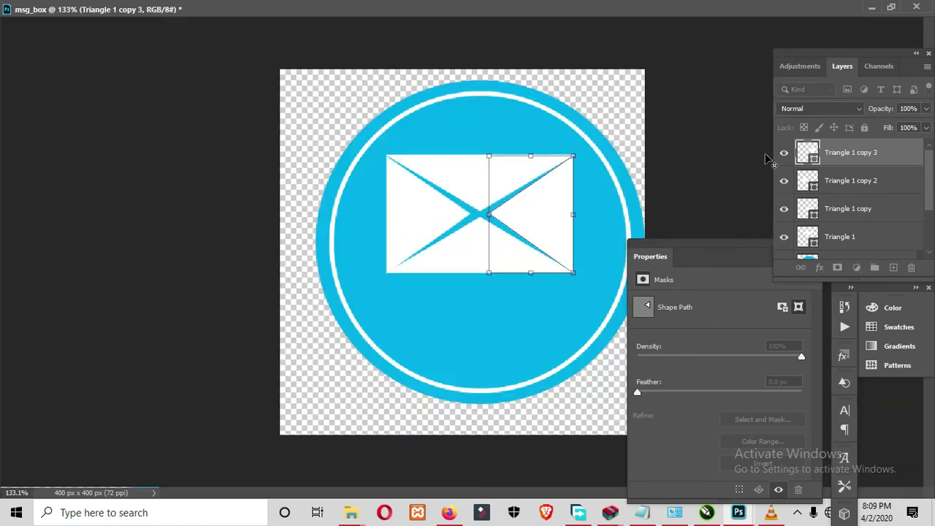
Convert the four triangle layers into a single Smart Object
left_click(865, 182, "ctrl")
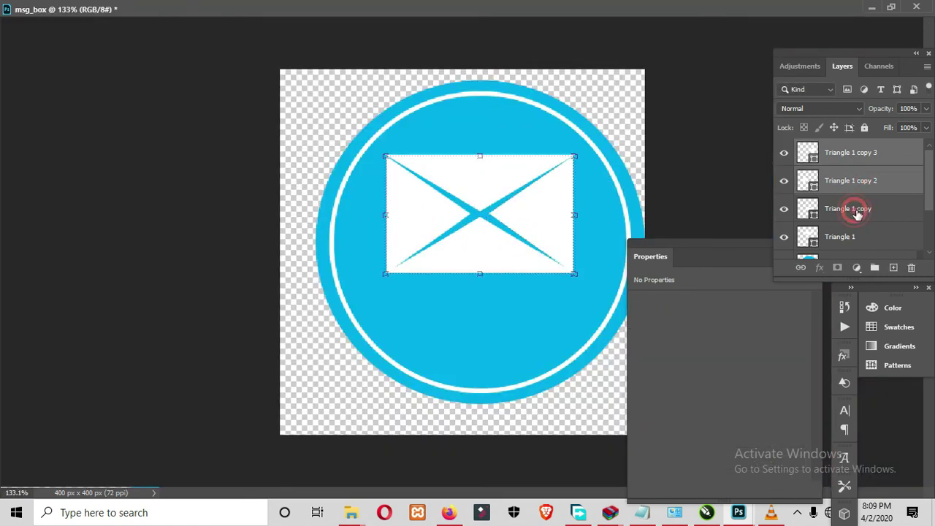
left_click(855, 211, "ctrl")
left_click(855, 237, "ctrl")
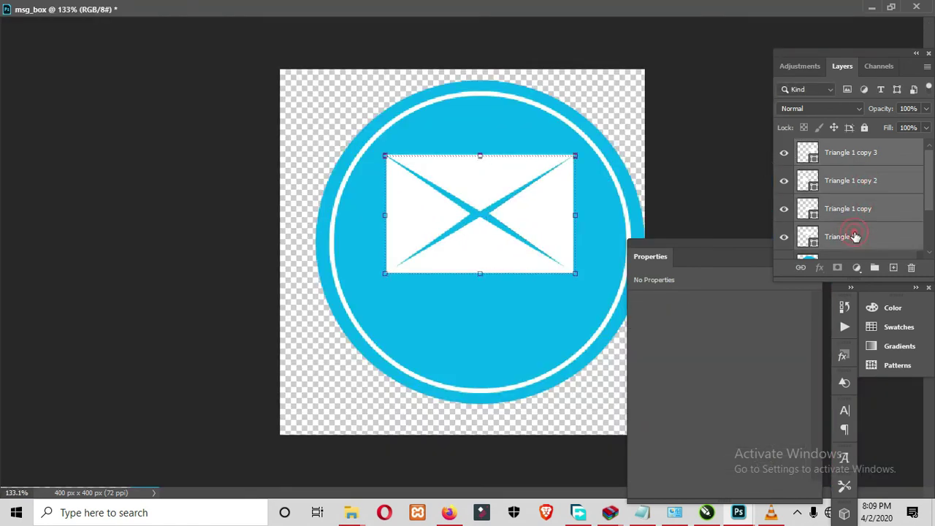
right_click(850, 150)
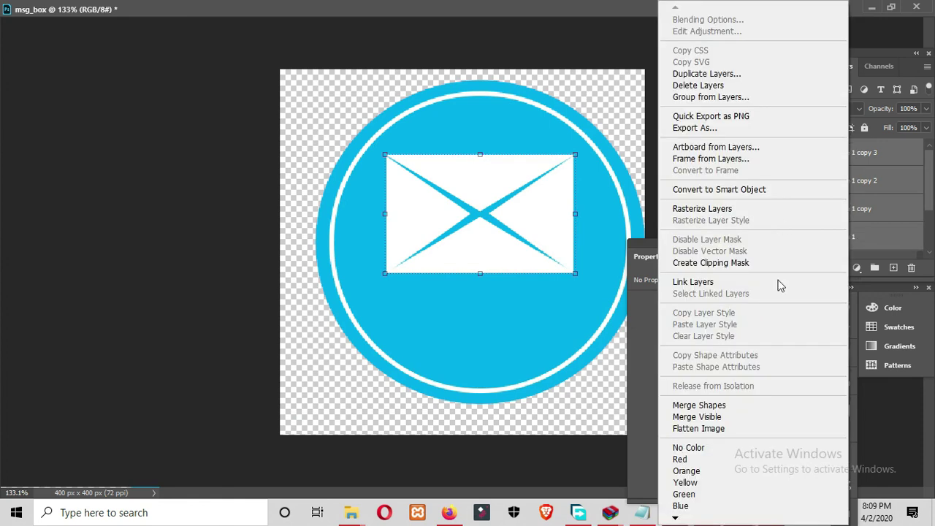
left_click(767, 191)
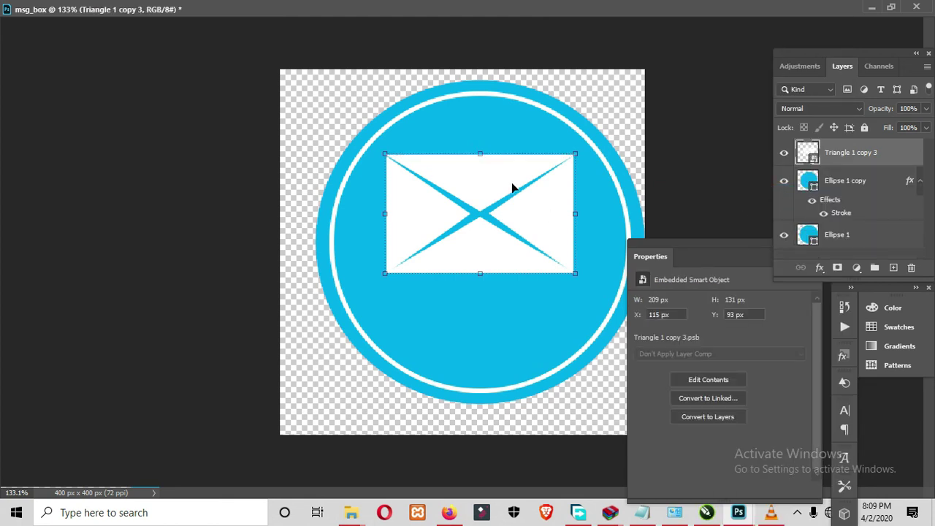
Move the envelope Smart Object down to Y 124 px in the circle and restore the document to a floating window
left_click_drag(515, 181, 513, 209)
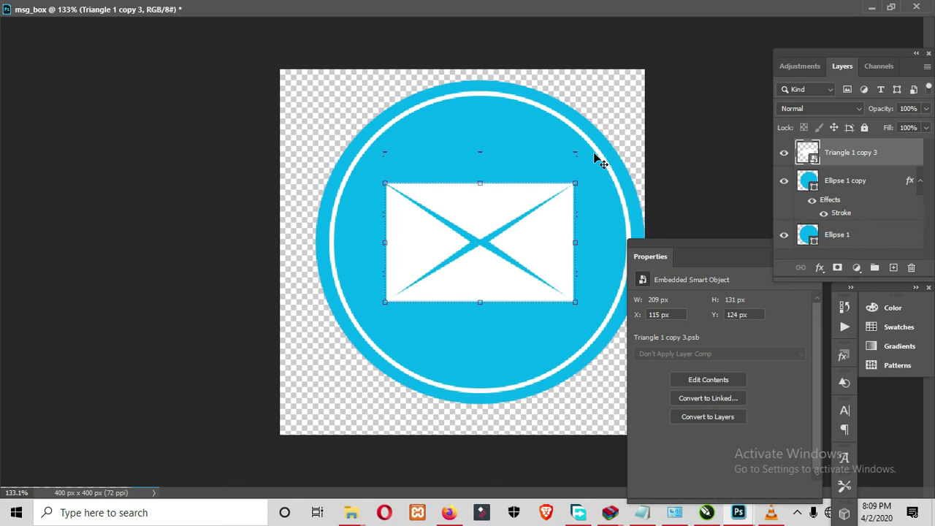
left_click(890, 7)
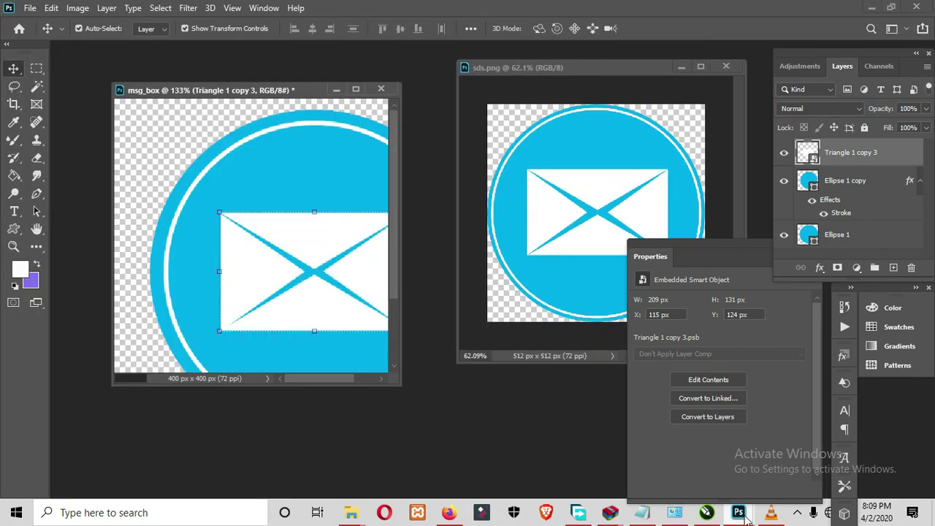
mouse_move(739, 512)
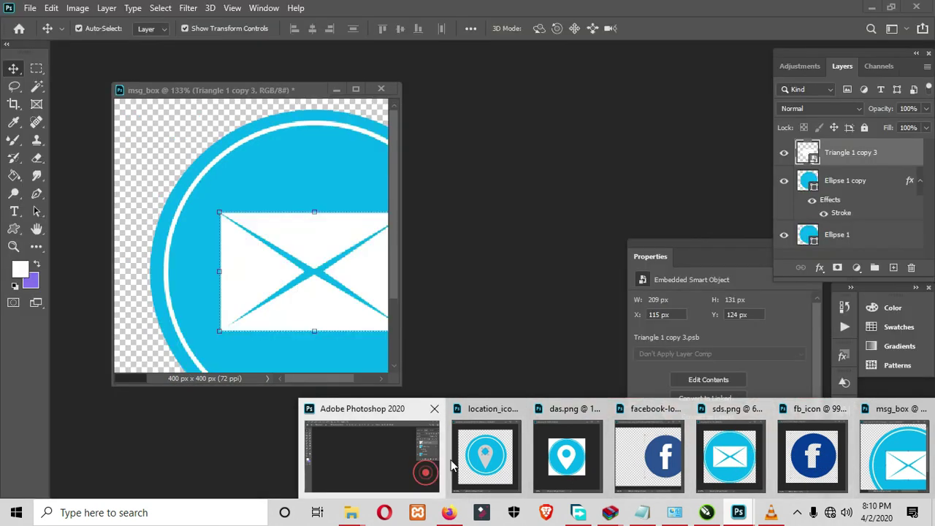
left_click(451, 466)
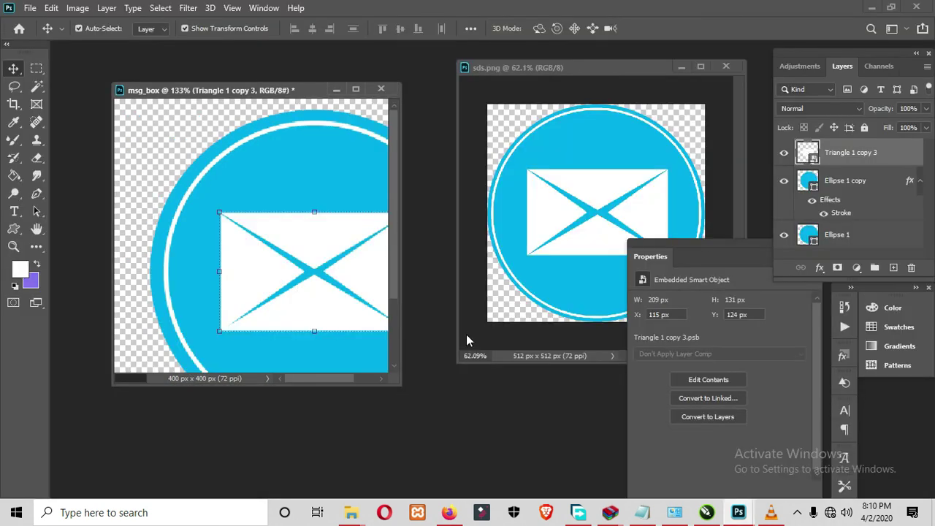